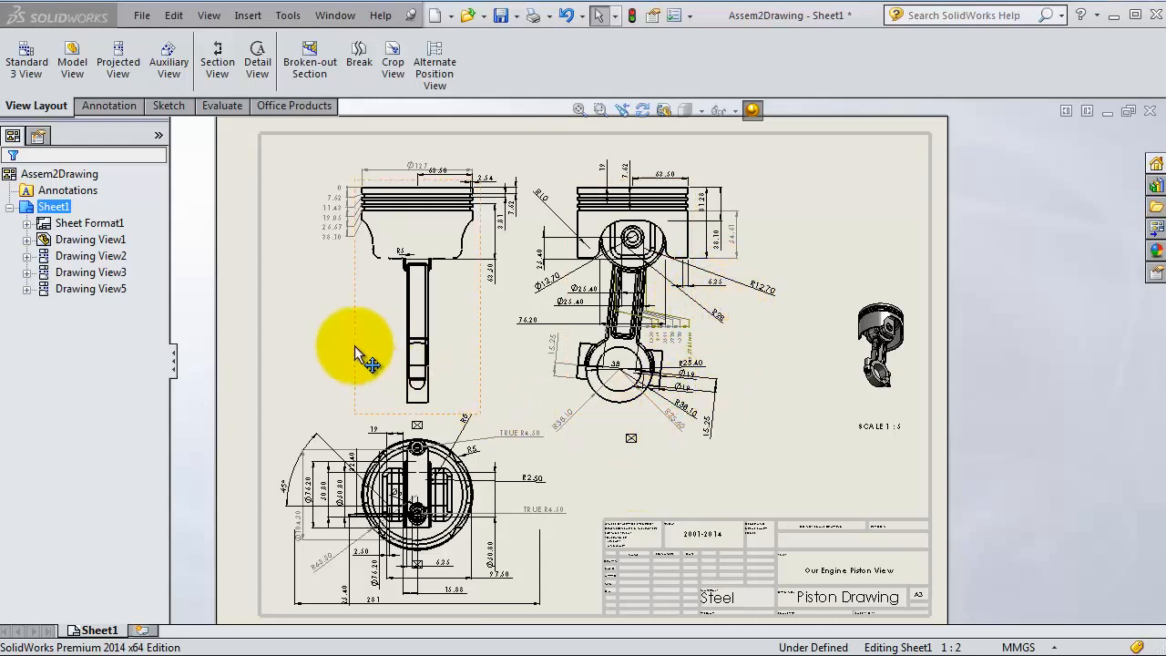
Try surface finish symbols on the piston head and beside the front view, and remove them again.
click(108, 106)
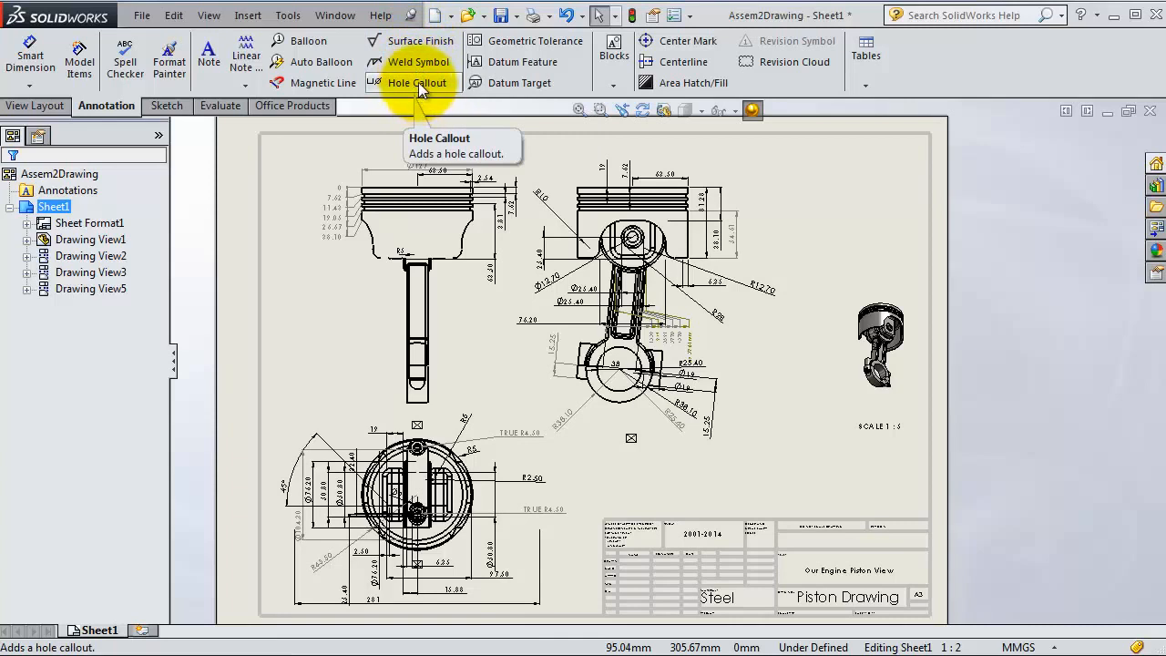
click(422, 49)
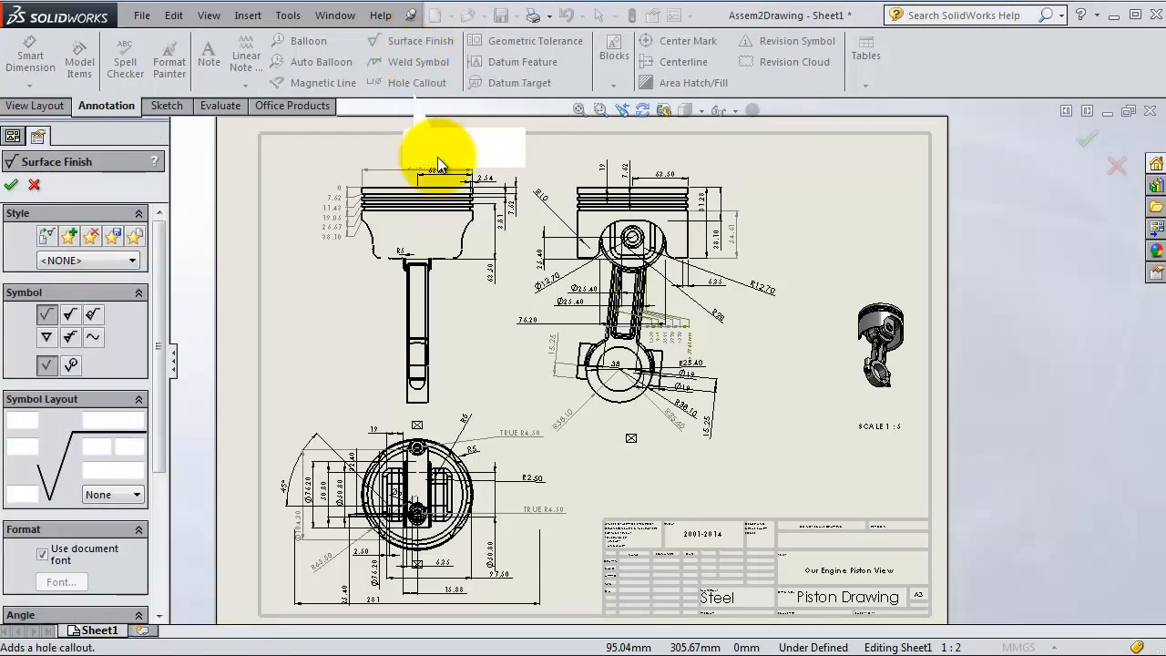
click(398, 240)
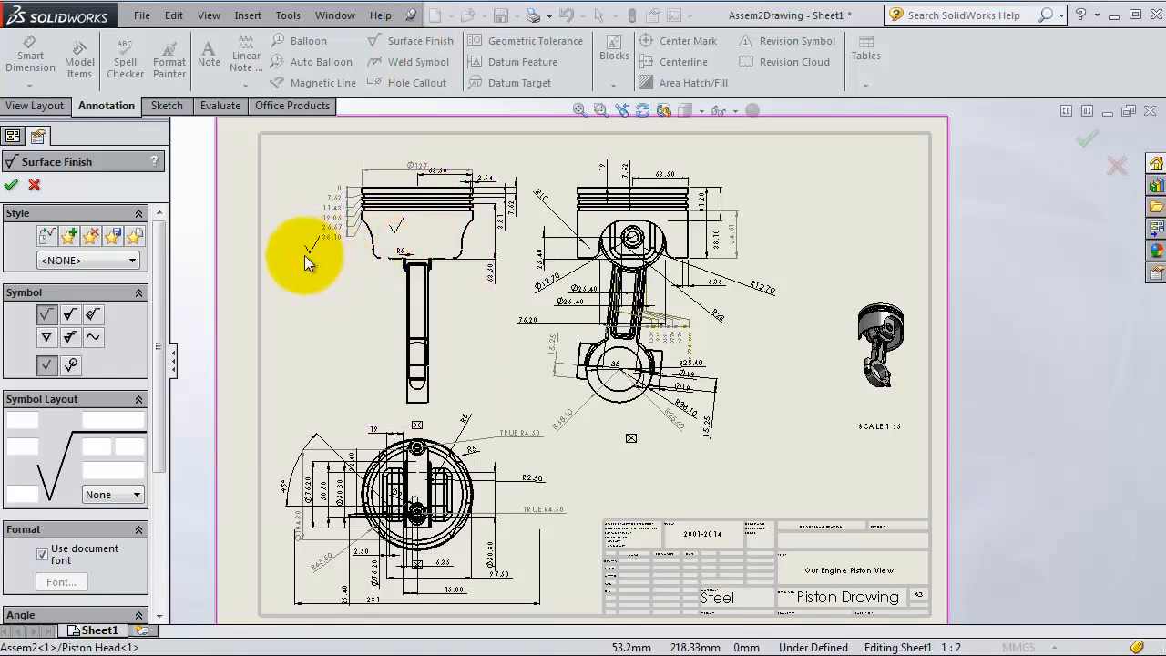
click(243, 283)
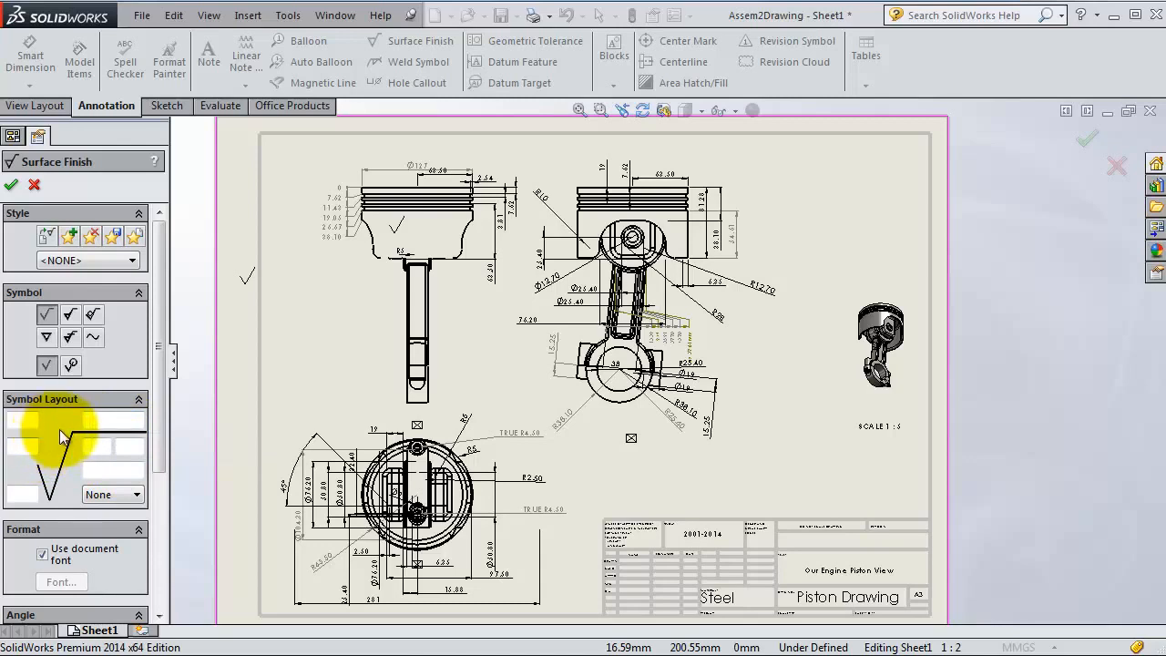
click(102, 494)
click(106, 492)
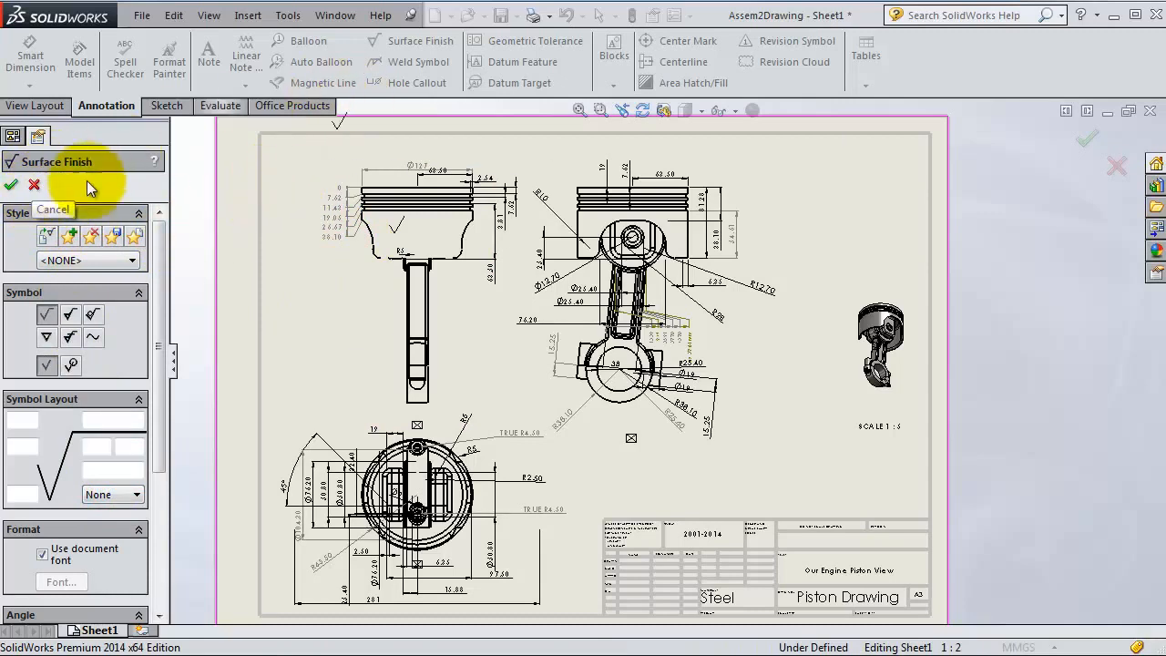
click(47, 183)
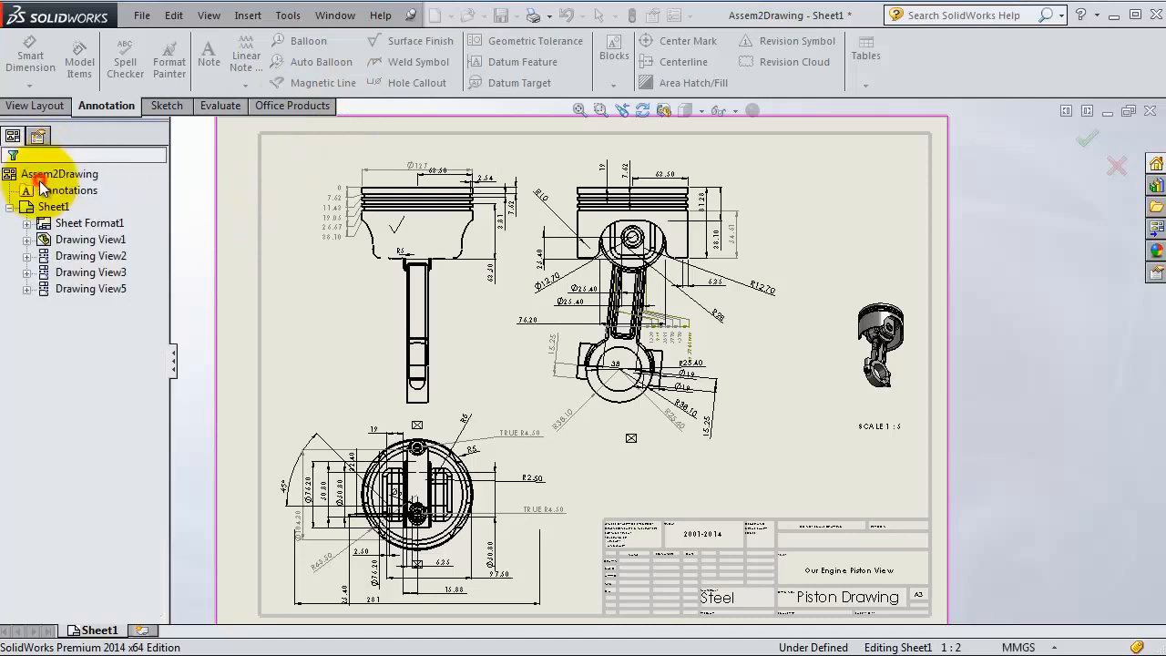
click(394, 230)
key(Escape)
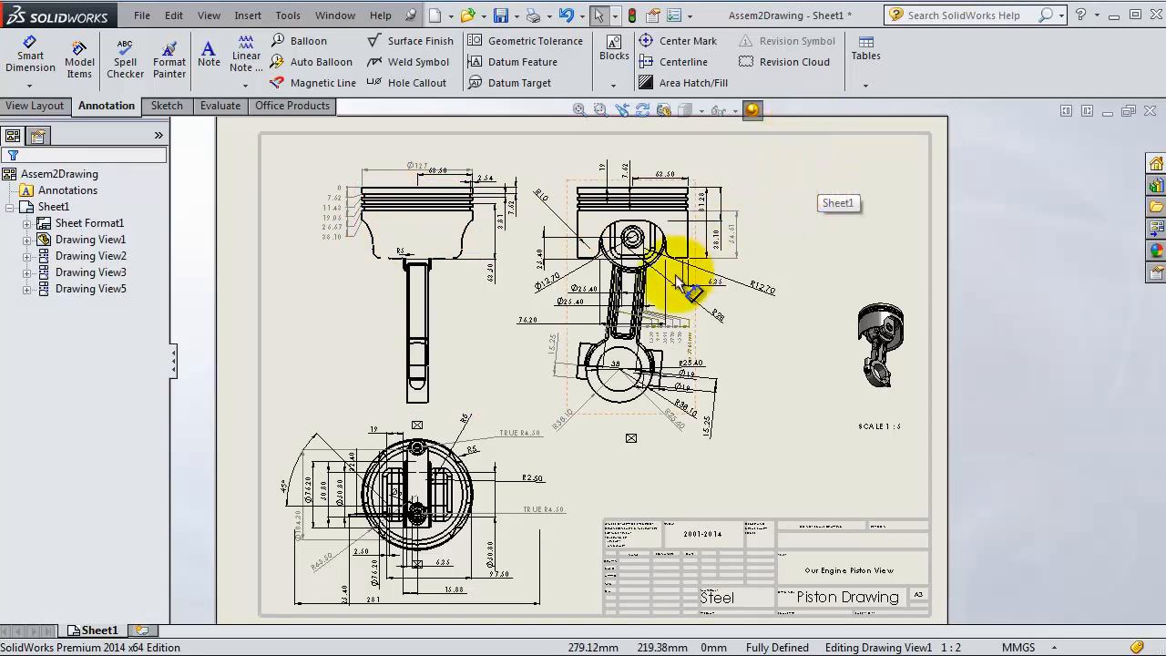
scroll(866, 328, up, 2)
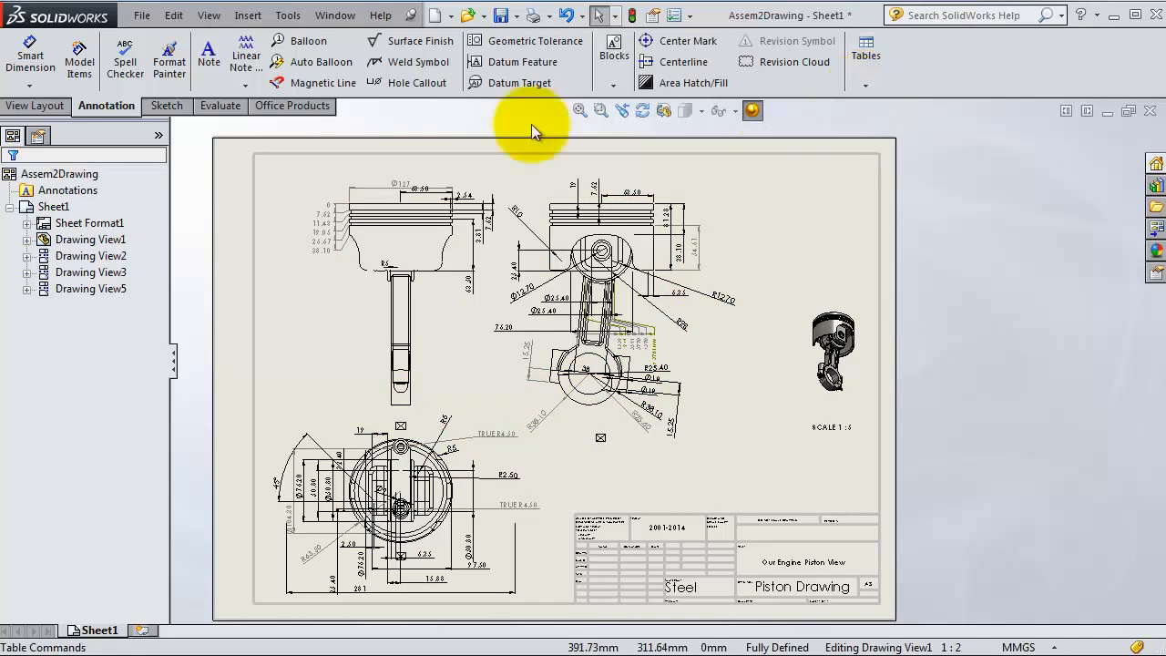
click(879, 88)
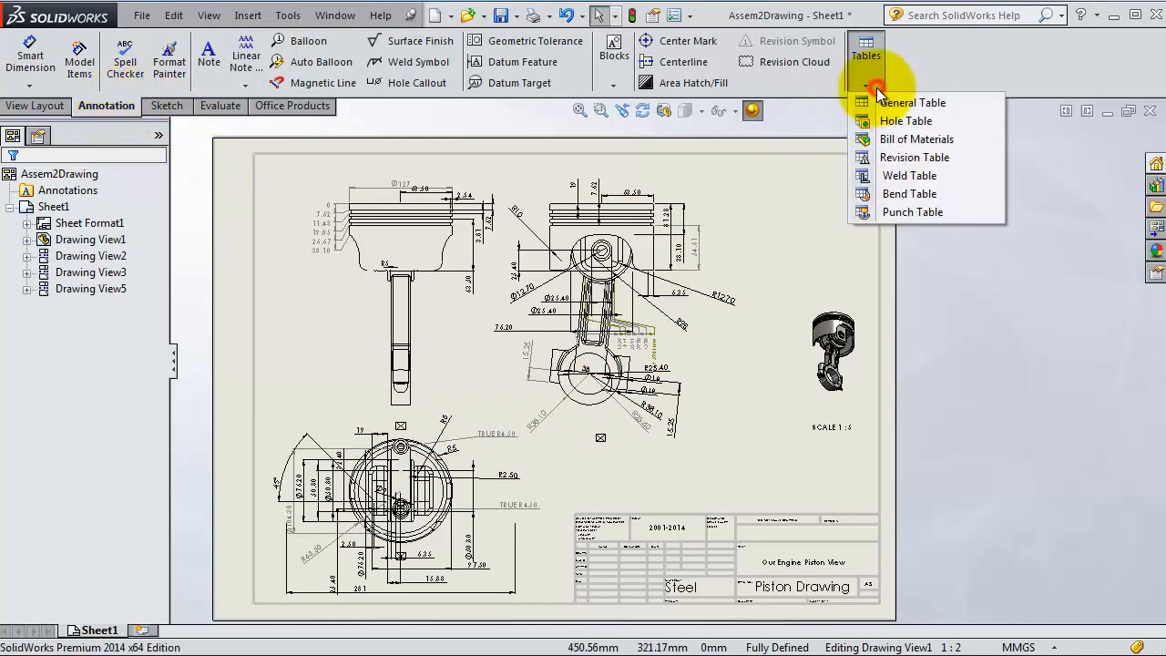
click(890, 144)
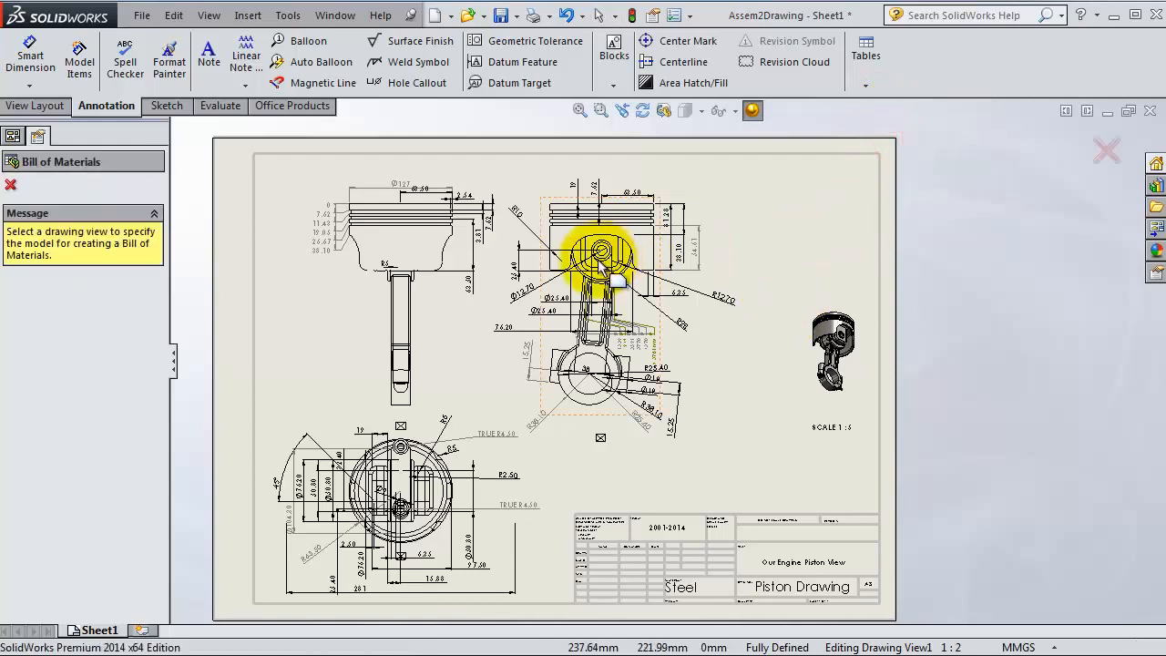
click(706, 467)
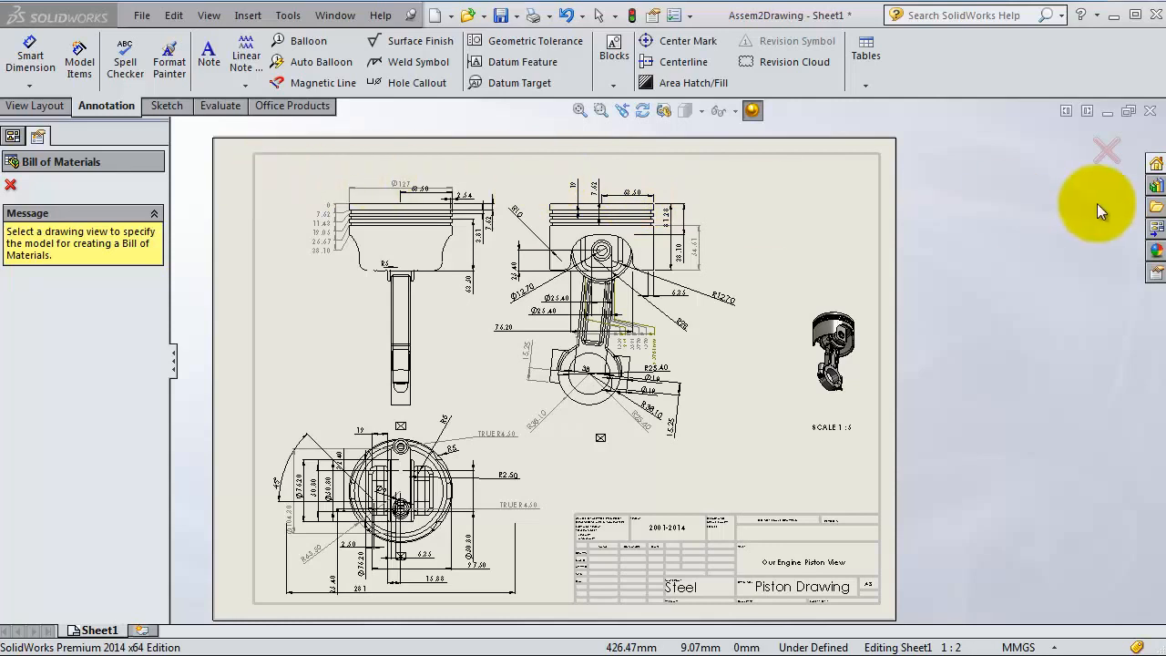
click(1107, 150)
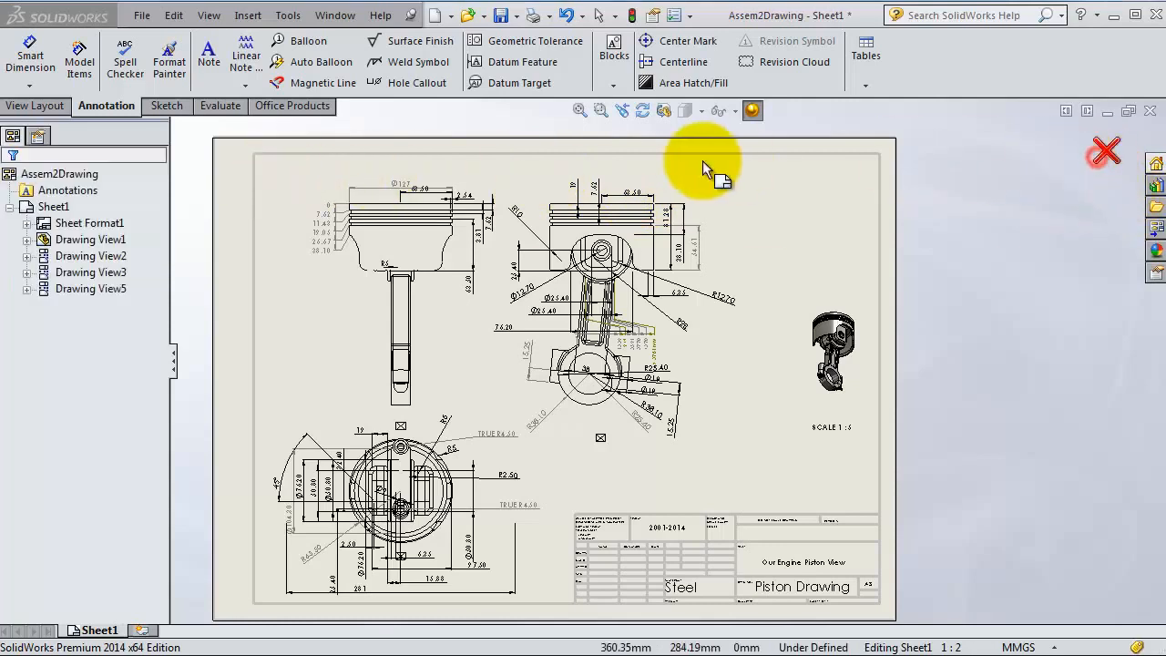
Insert a top-level-only bill of materials for the isometric view using the bom-standard template, placing it above the title block.
click(663, 200)
click(876, 78)
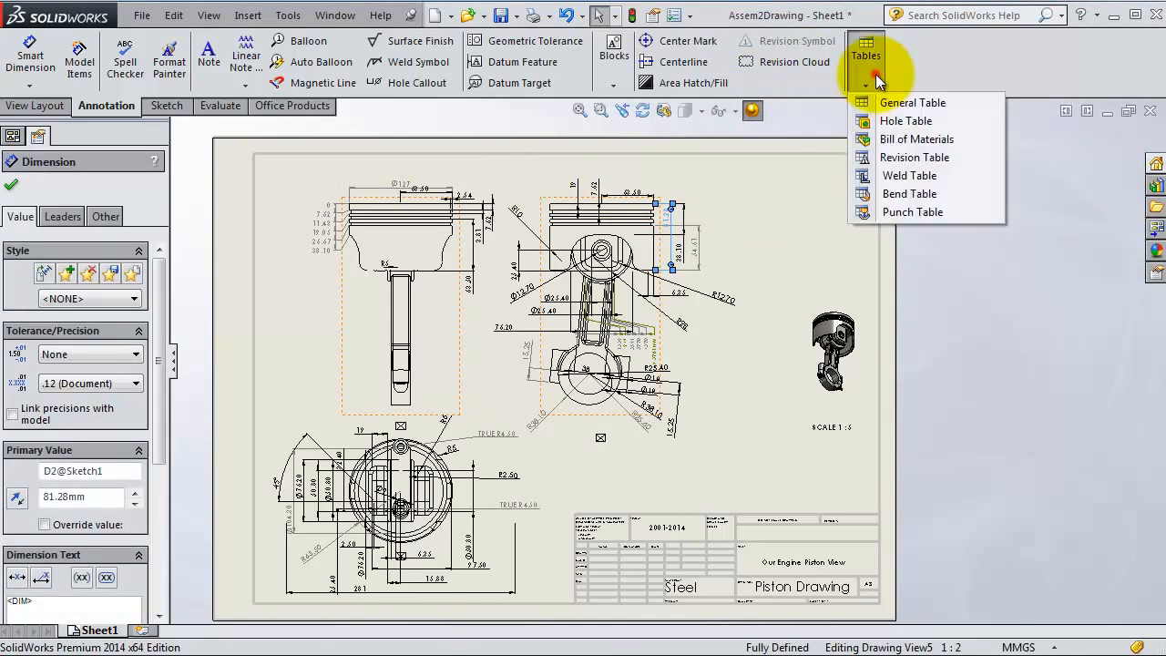
click(884, 136)
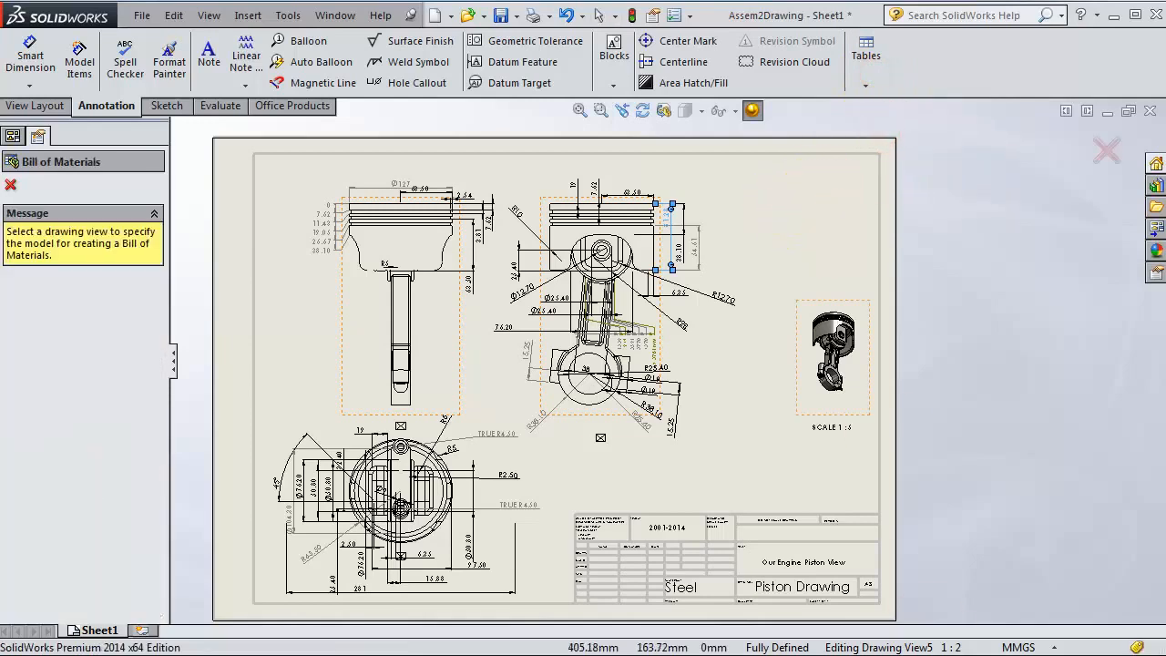
click(833, 350)
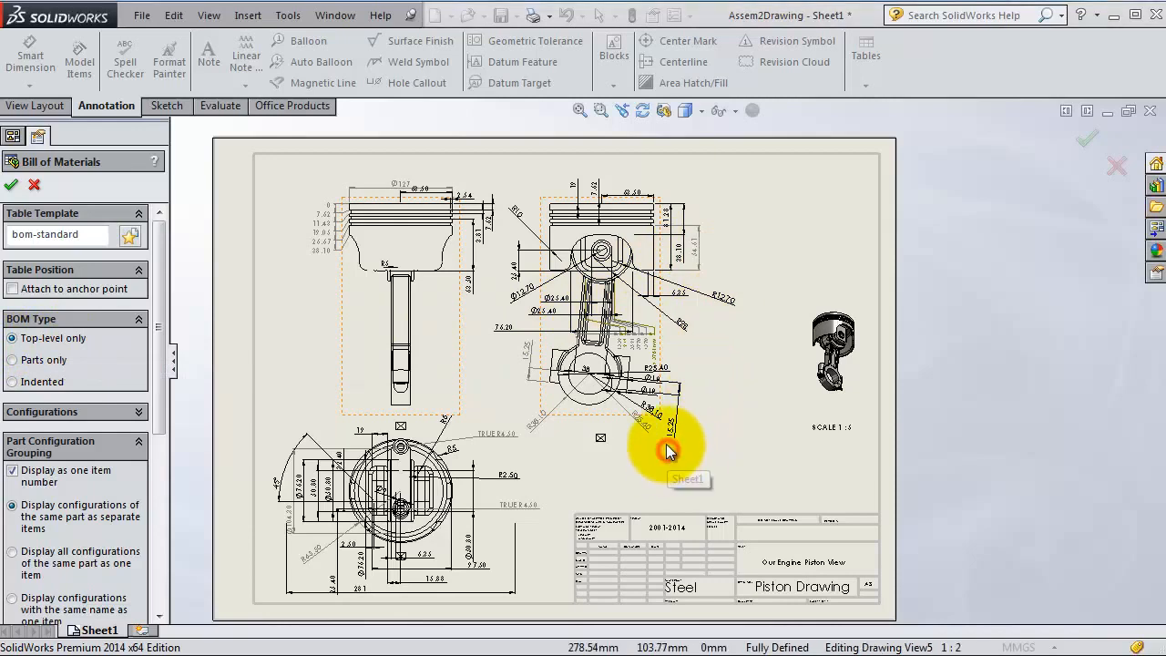
click(10, 186)
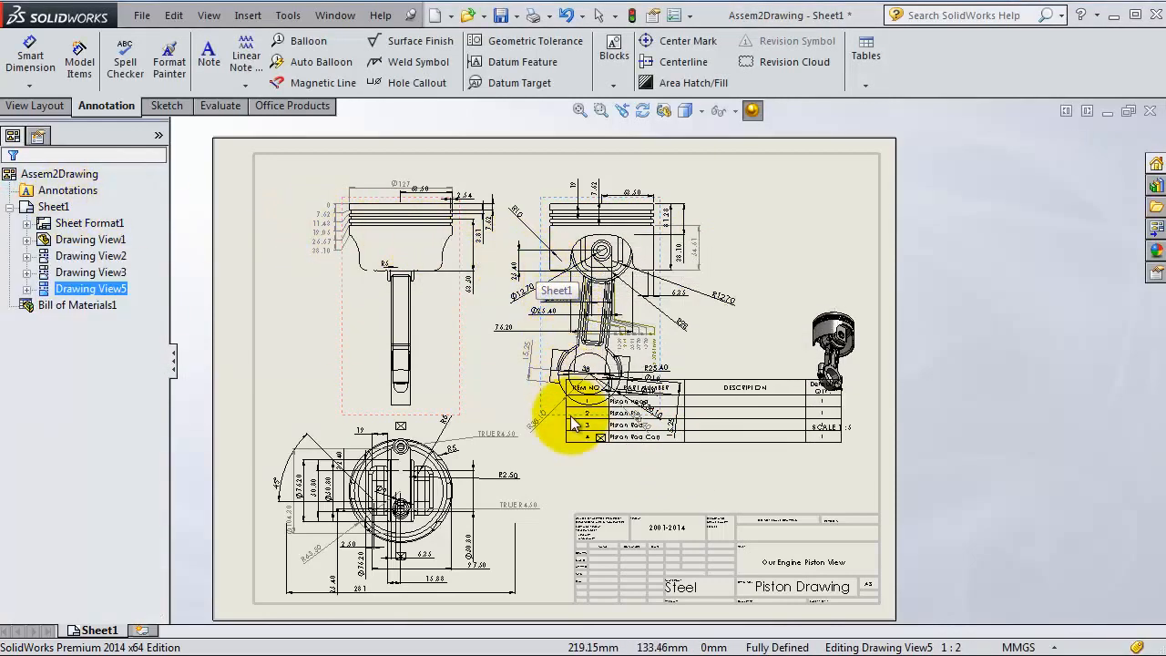
click(591, 437)
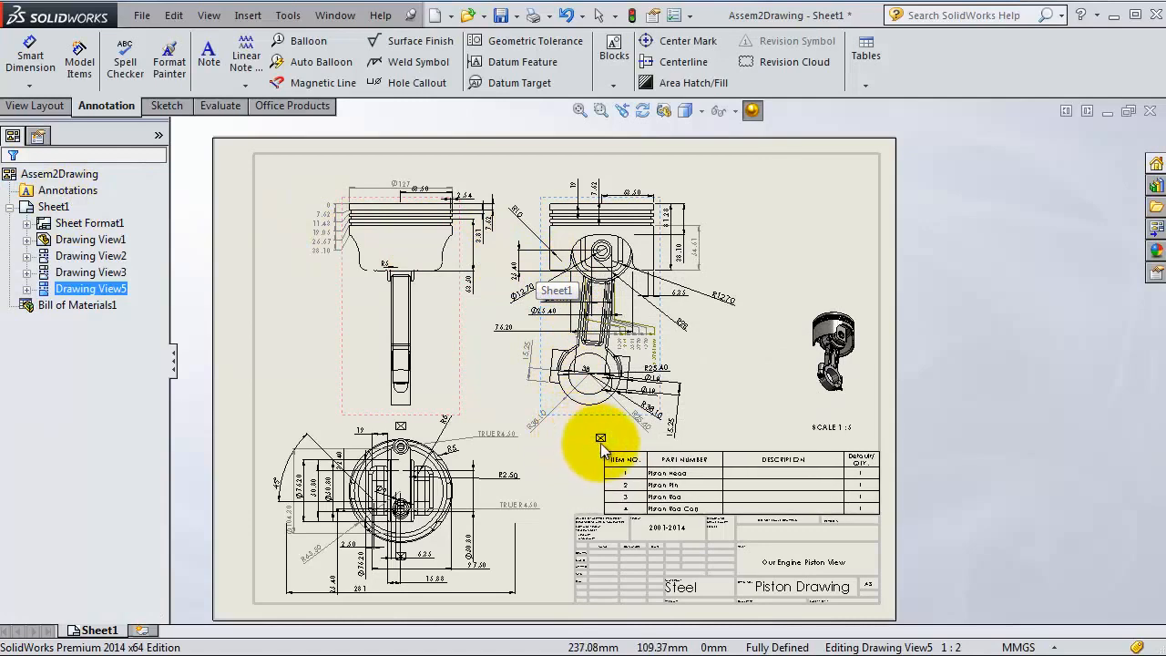
scroll(592, 429, down, 3)
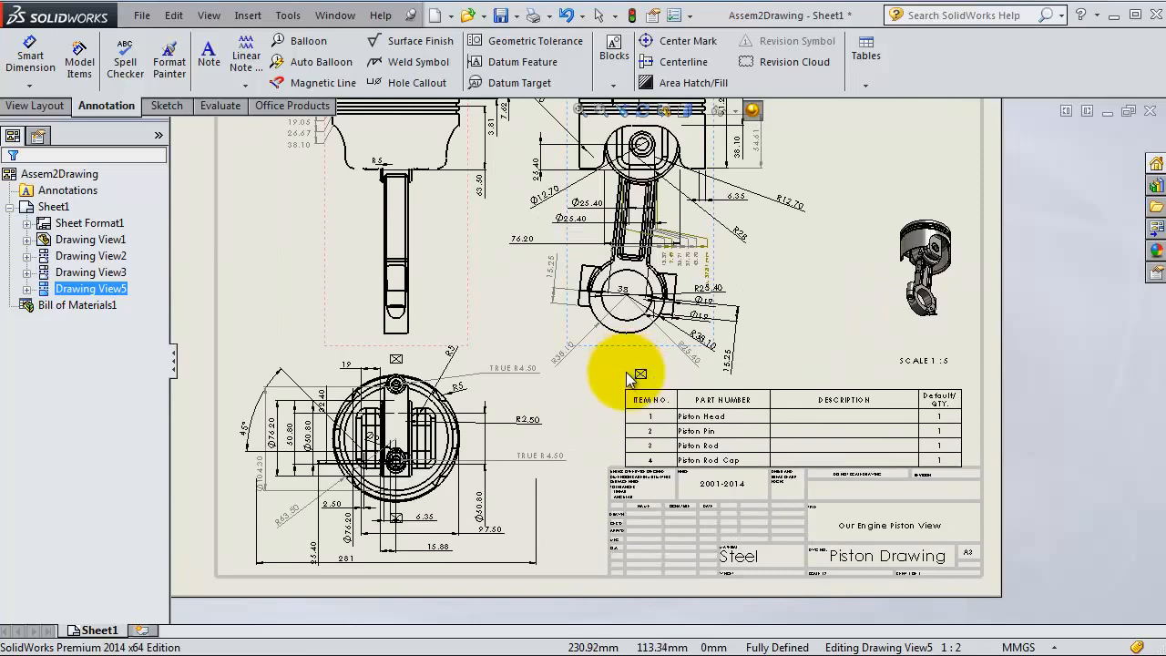
click(635, 375)
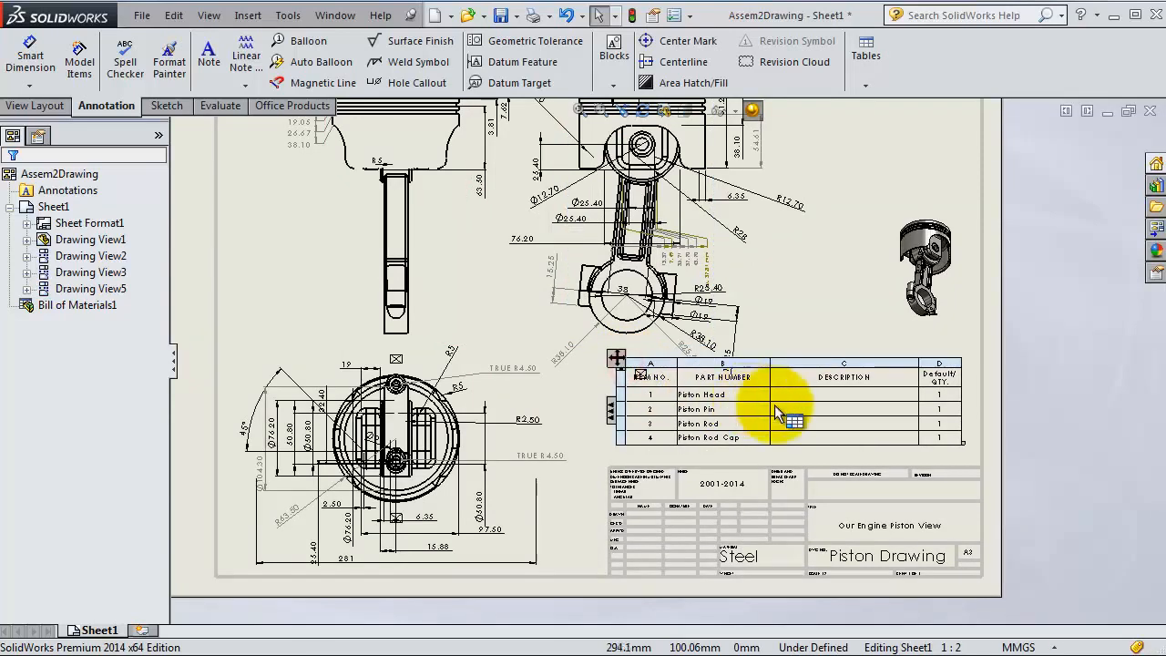
Align the text of the whole bill of materials to the left and top of its cells.
scroll(784, 397, down, 3)
scroll(644, 410, down, 2)
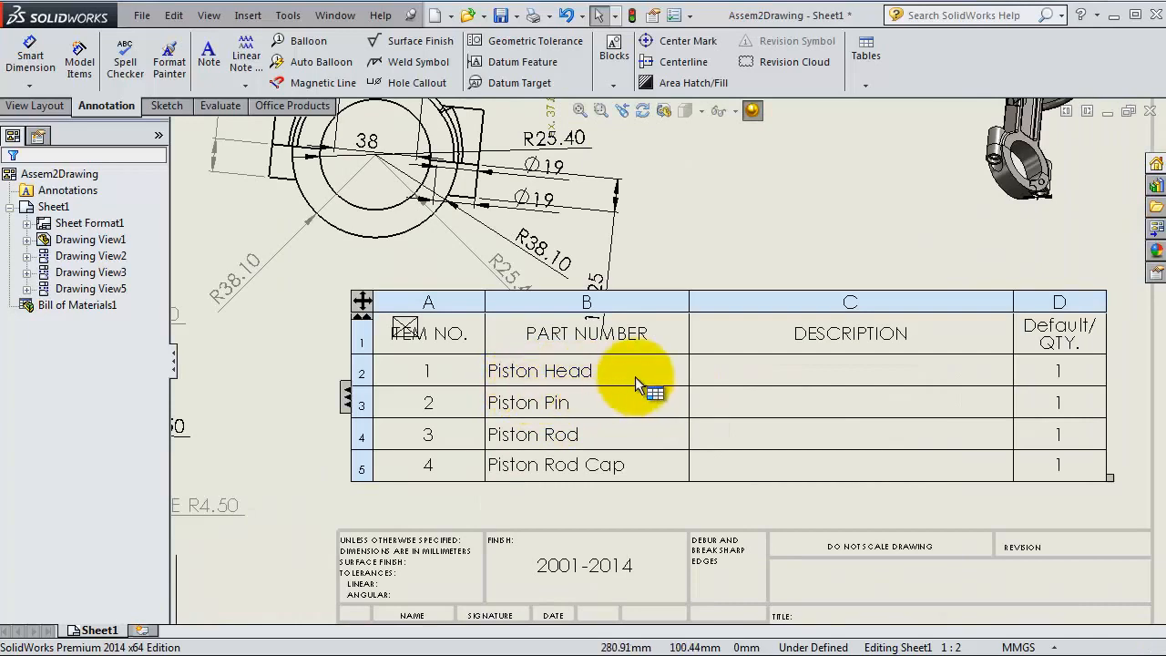
scroll(576, 415, up, 3)
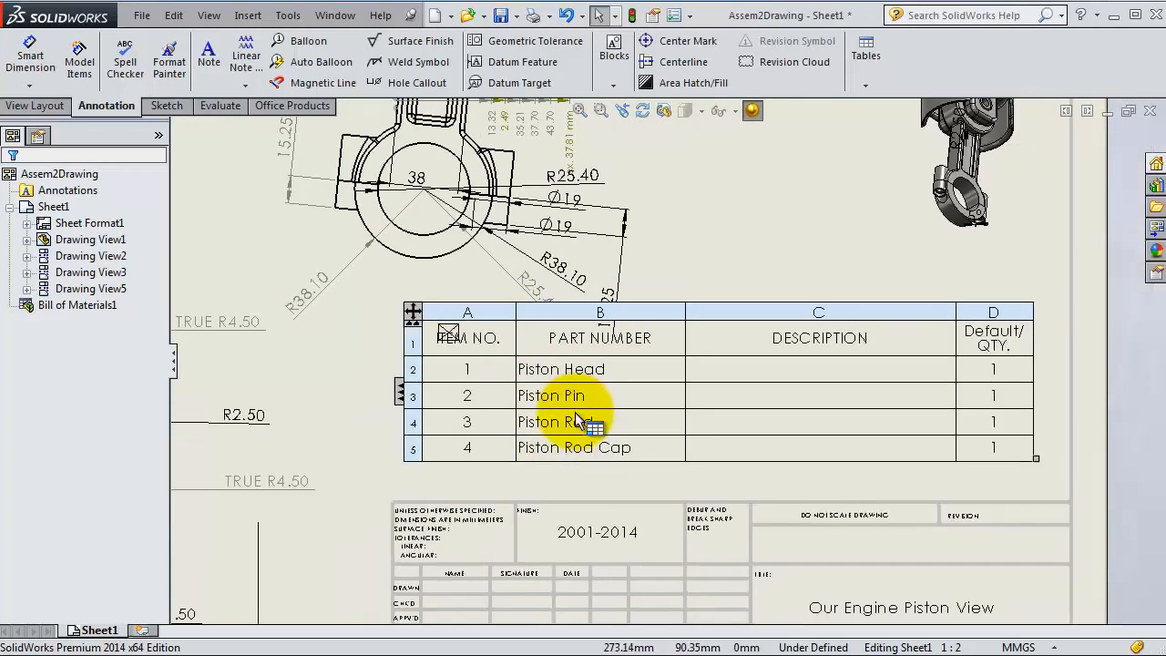
scroll(579, 408, down, 2)
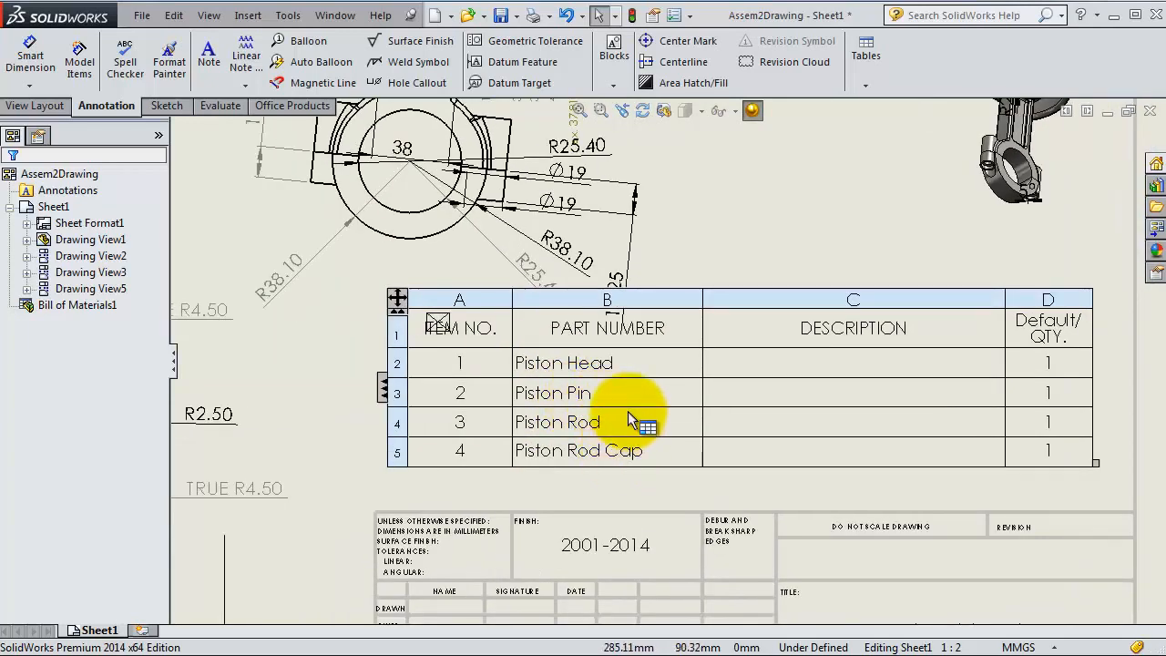
click(397, 299)
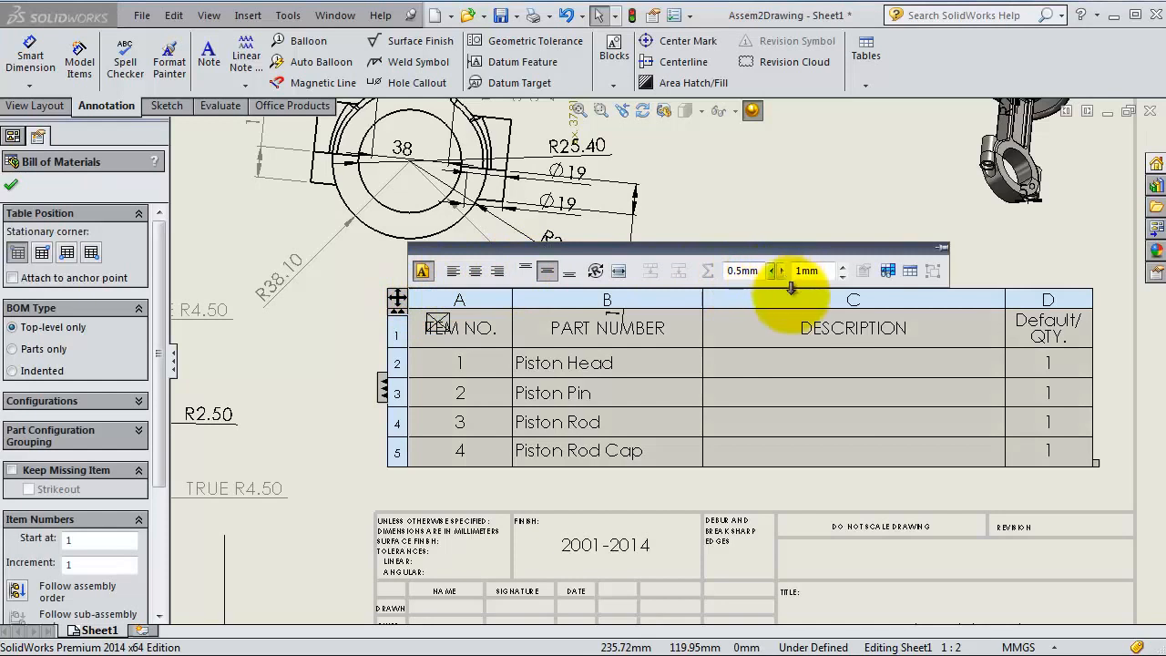
click(454, 272)
click(475, 272)
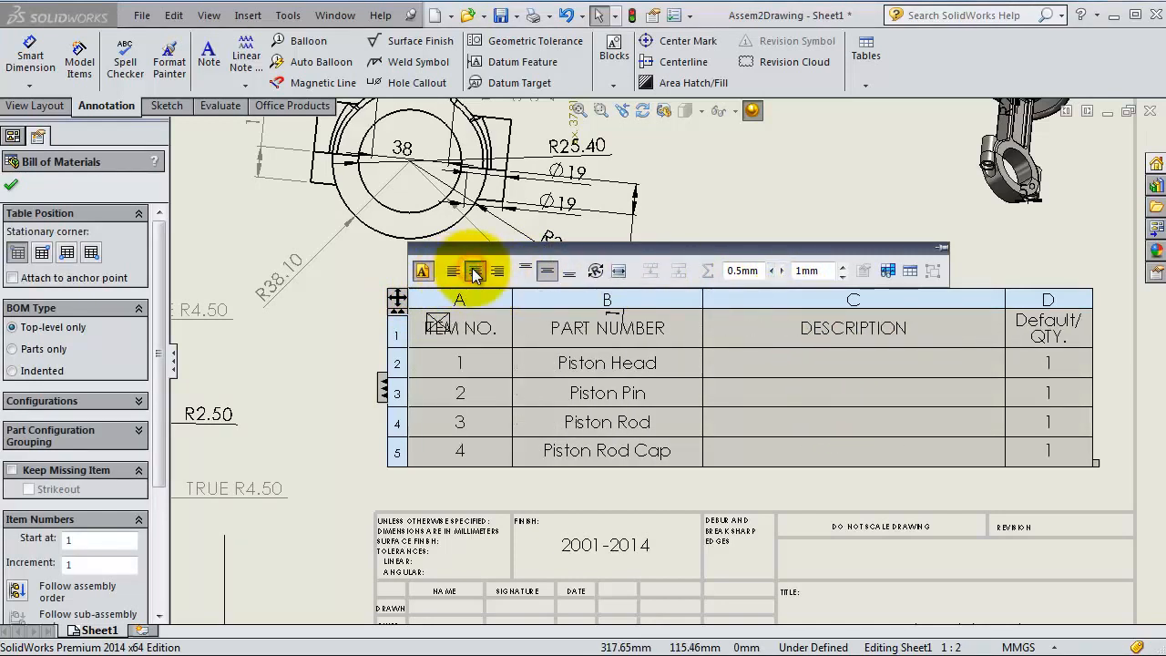
click(453, 271)
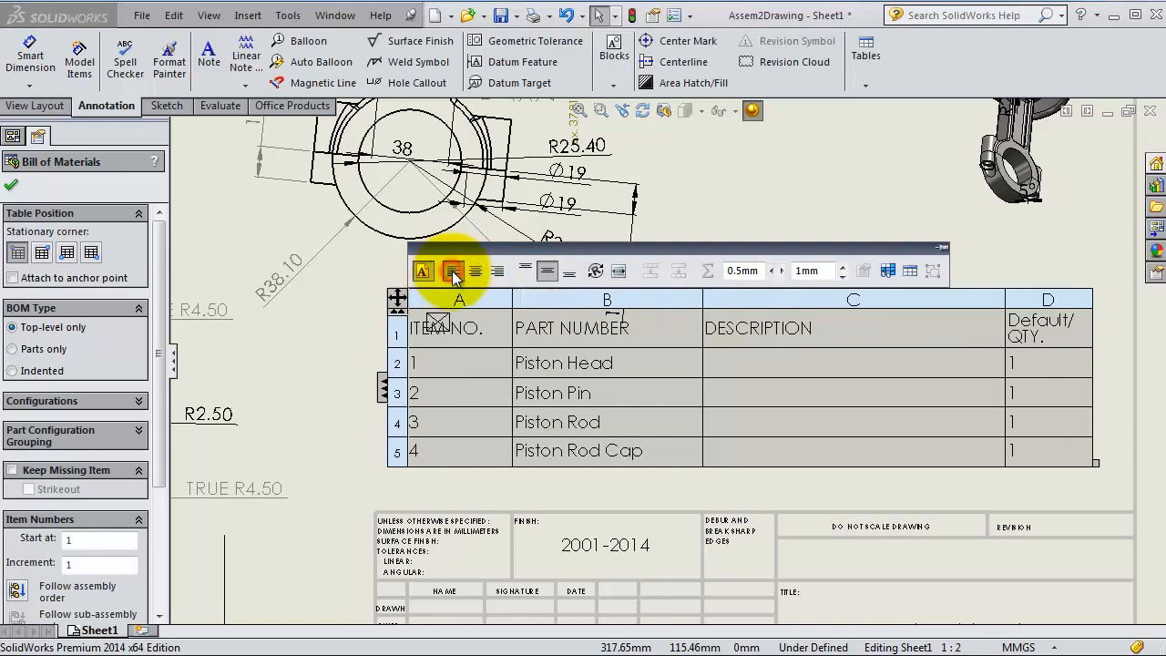
click(570, 273)
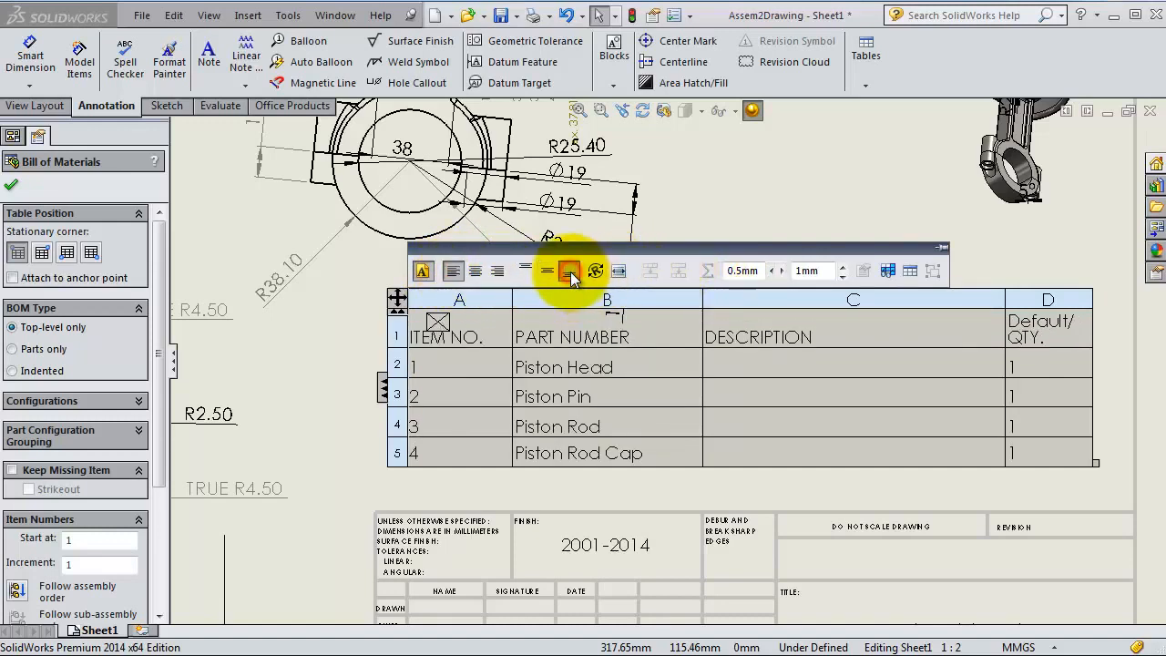
click(524, 272)
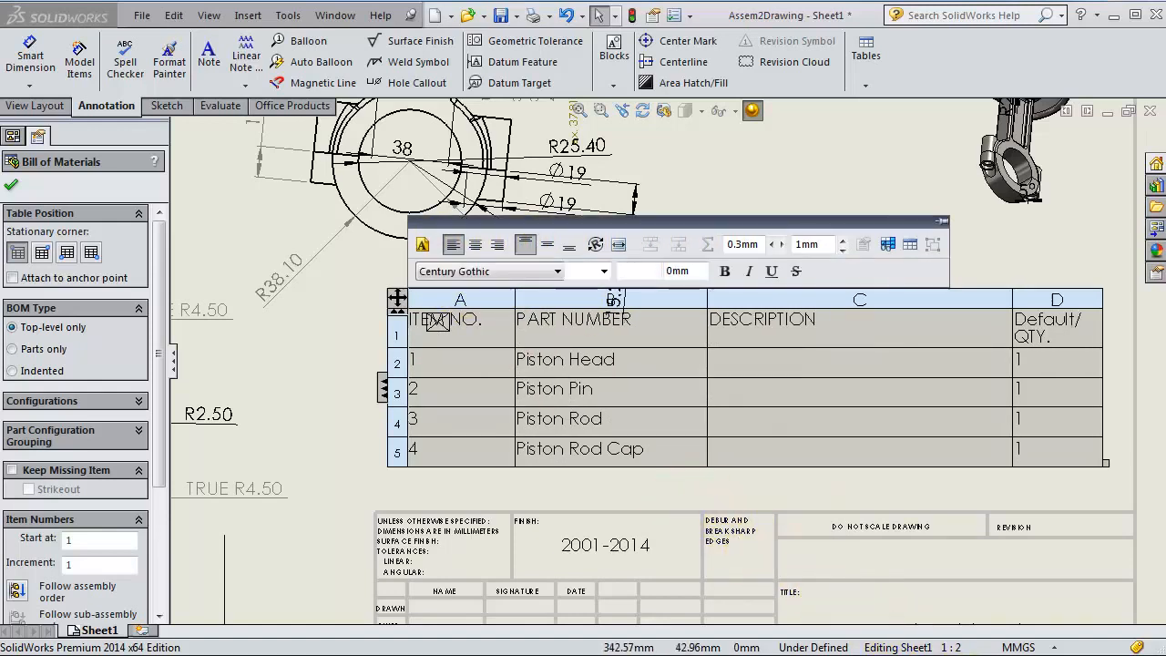
Set the font size of the whole bill of materials to 10.
click(604, 271)
click(586, 331)
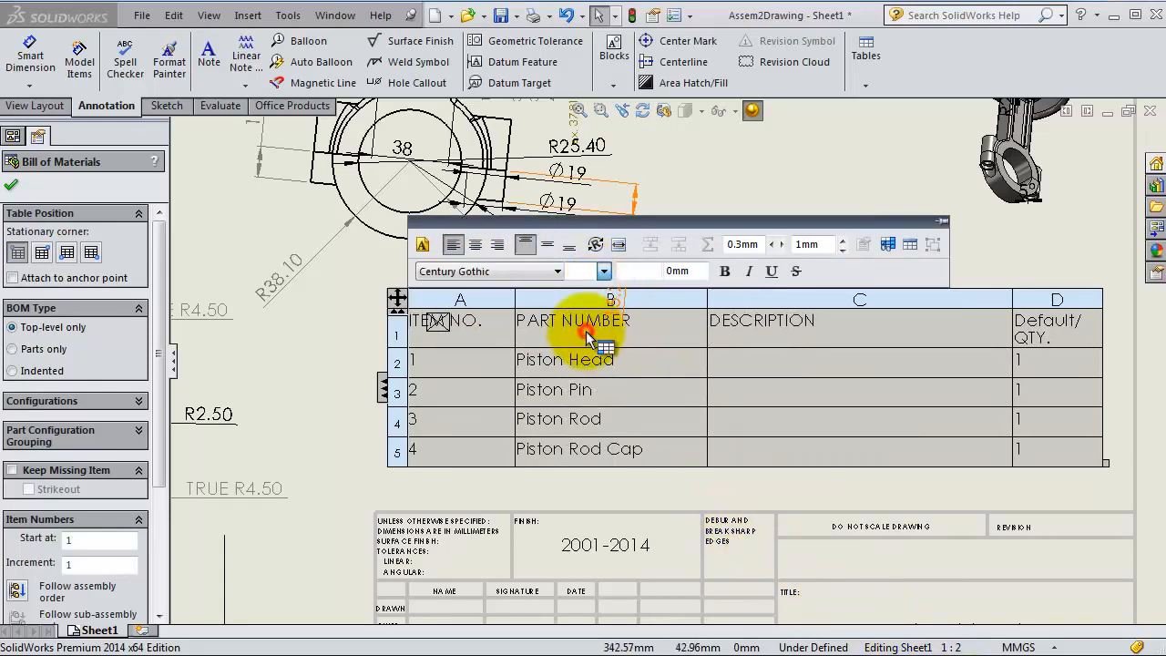
click(604, 271)
click(592, 288)
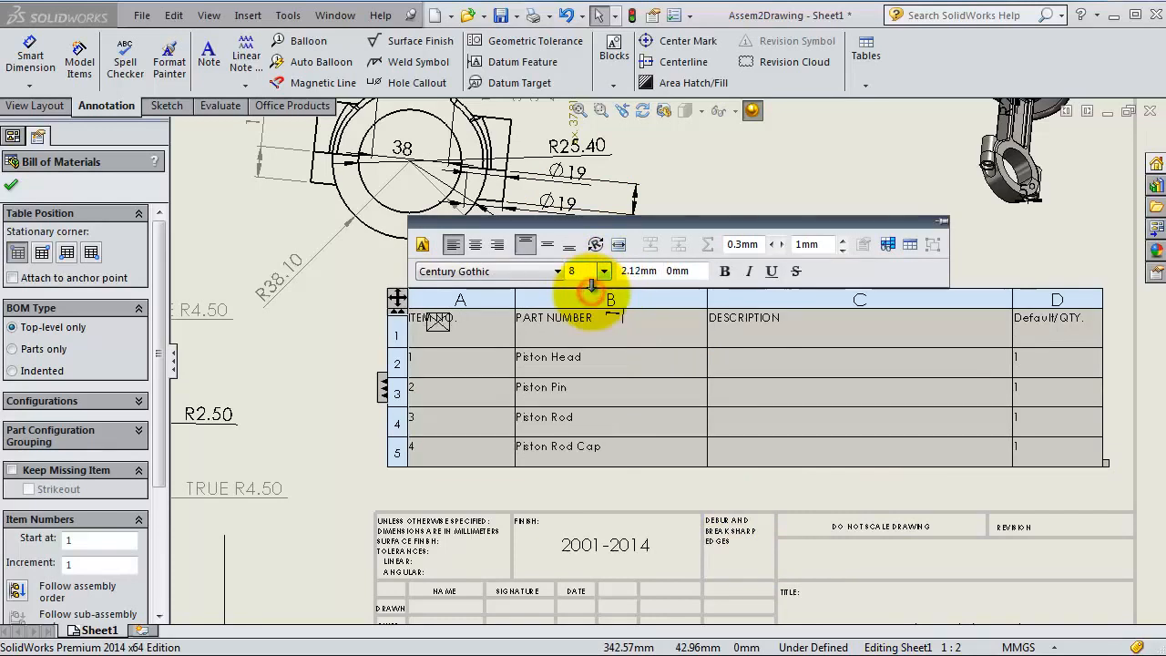
click(604, 271)
click(599, 330)
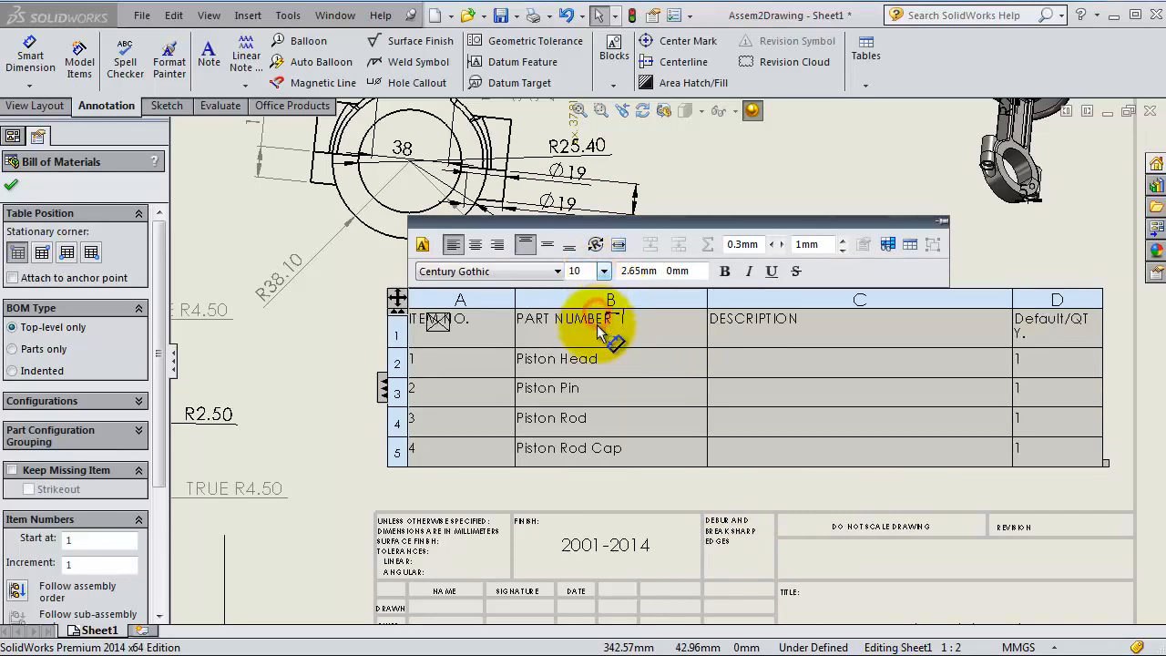
click(620, 463)
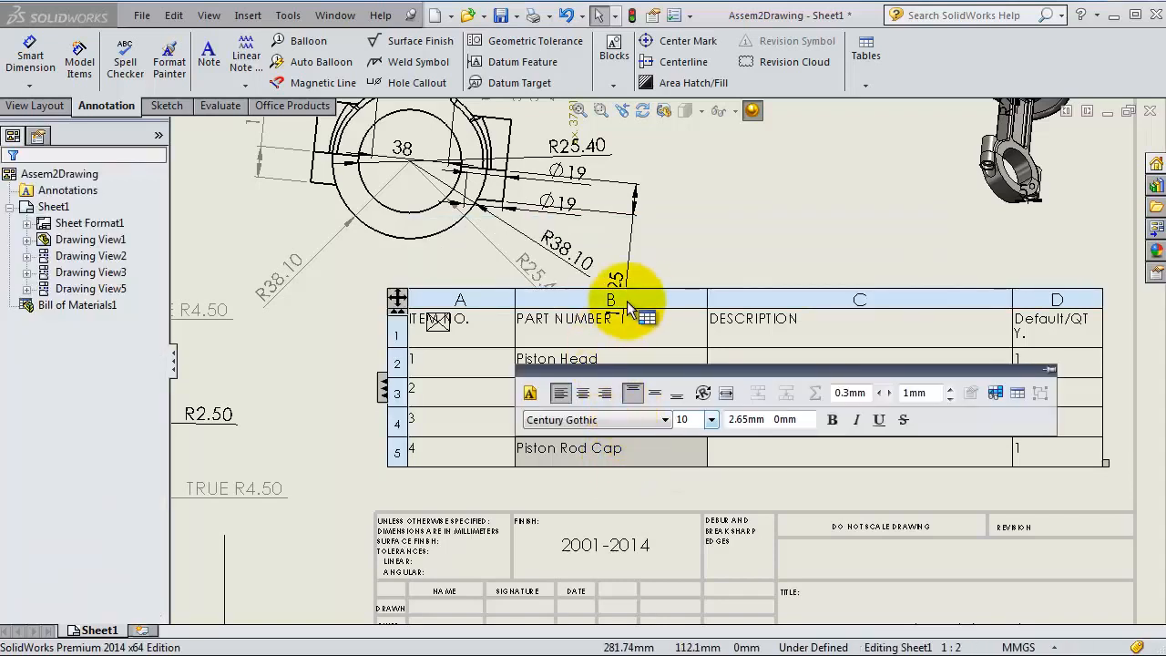
click(647, 300)
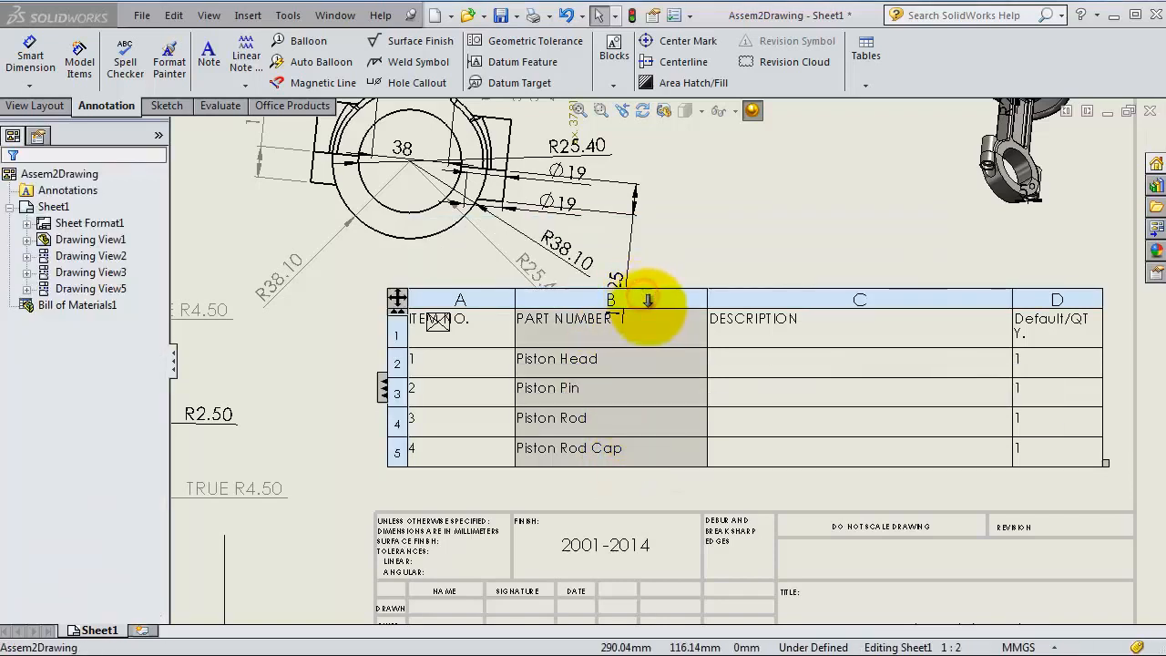
click(495, 482)
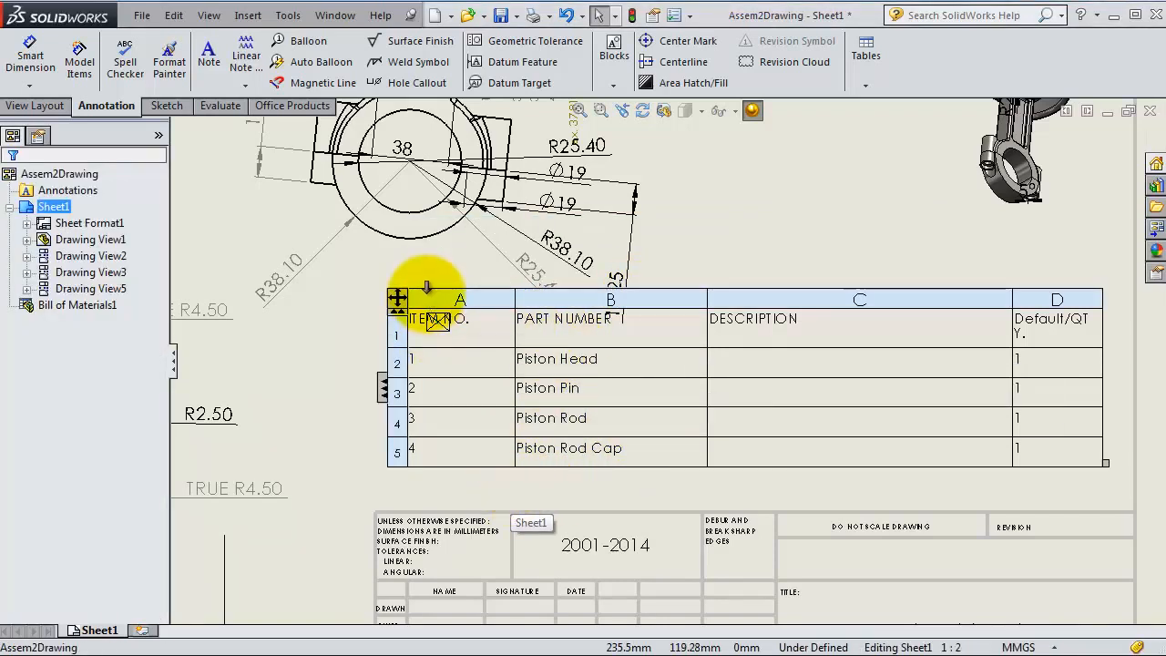
Move the bill of materials against the sheet's right border line and set its BOM type to Parts only.
click(421, 300)
drag(398, 298, 418, 325)
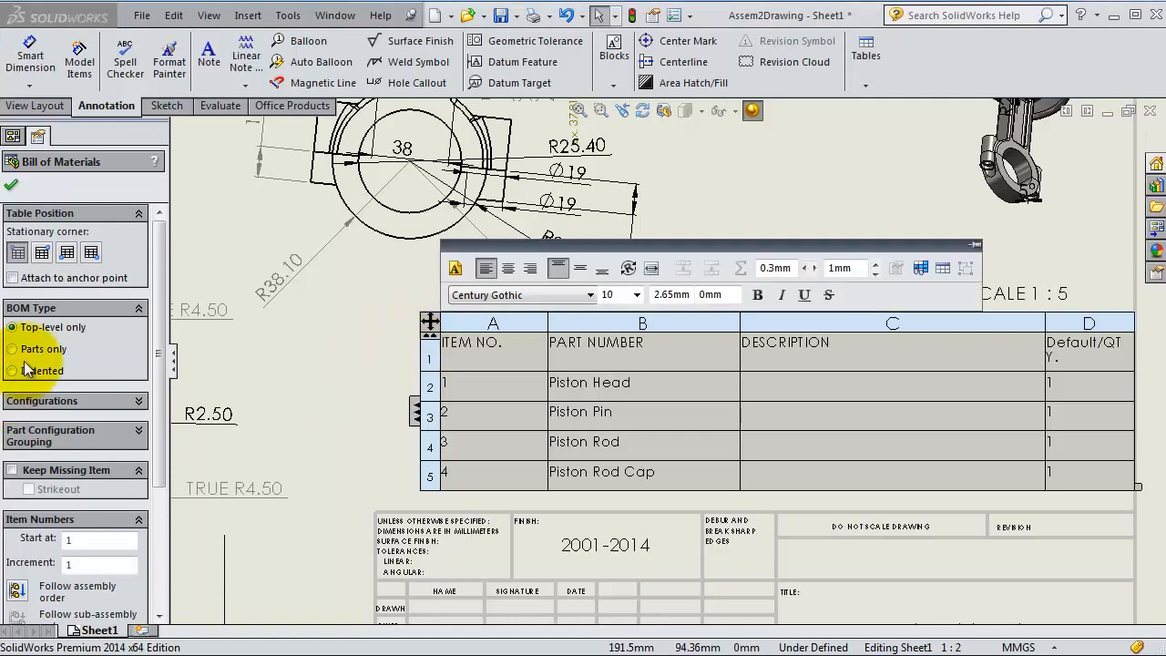
click(13, 350)
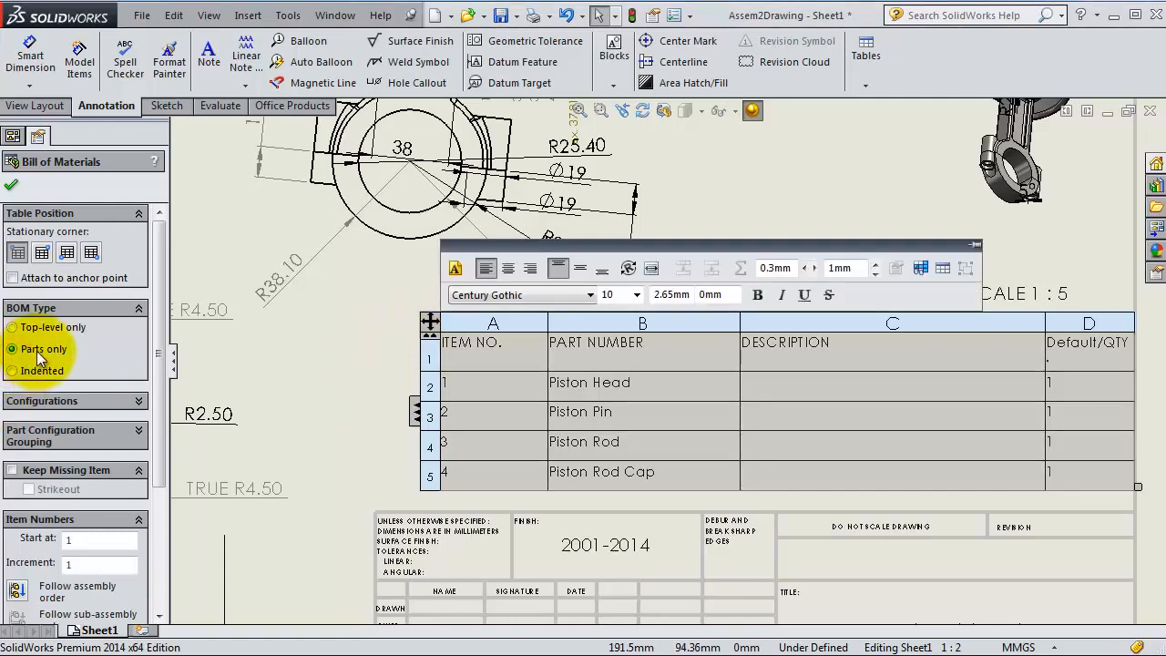
Accept the bill of materials settings and examine the table's part rows and its placement on the sheet.
click(11, 188)
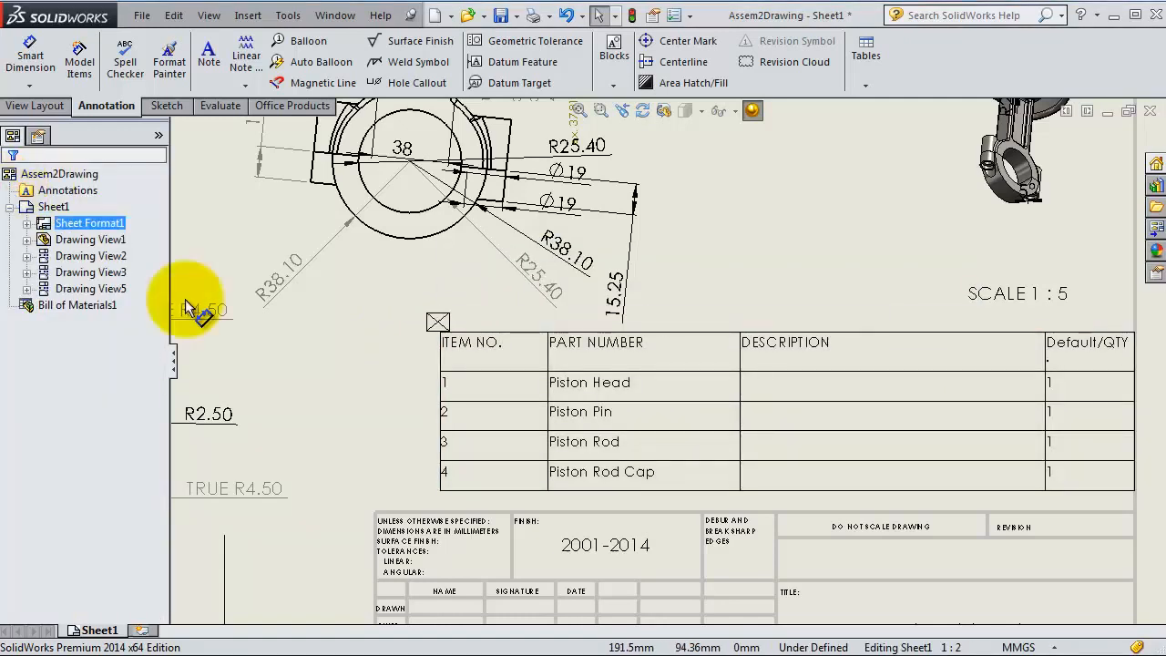
scroll(637, 314, up, 1)
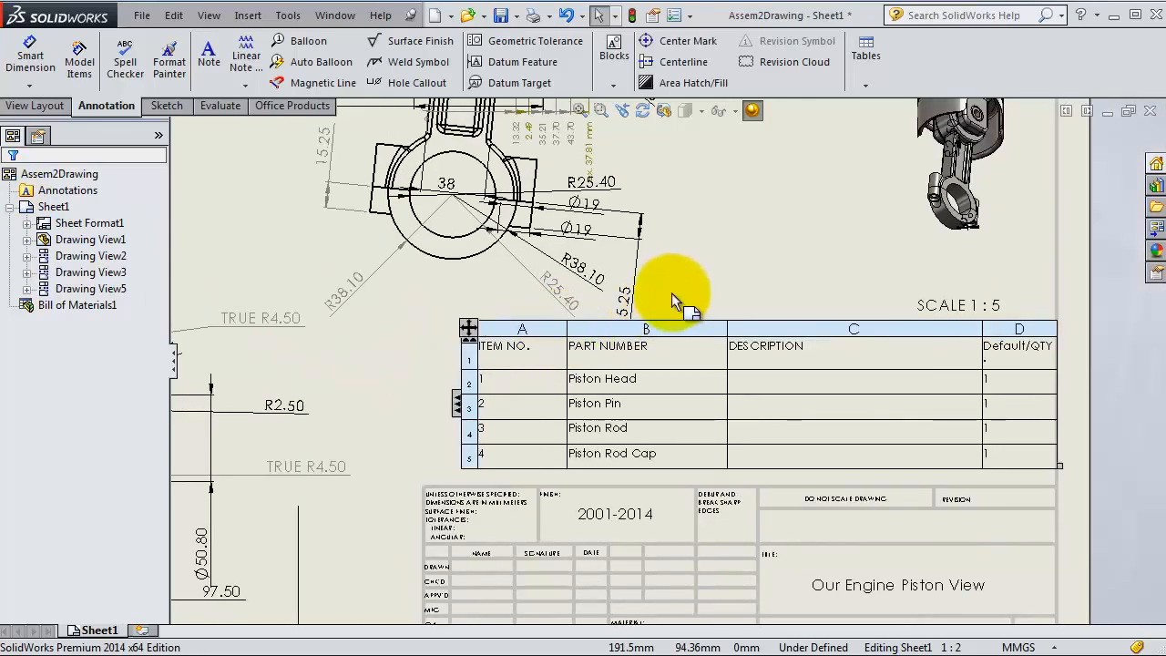
scroll(803, 362, down, 1)
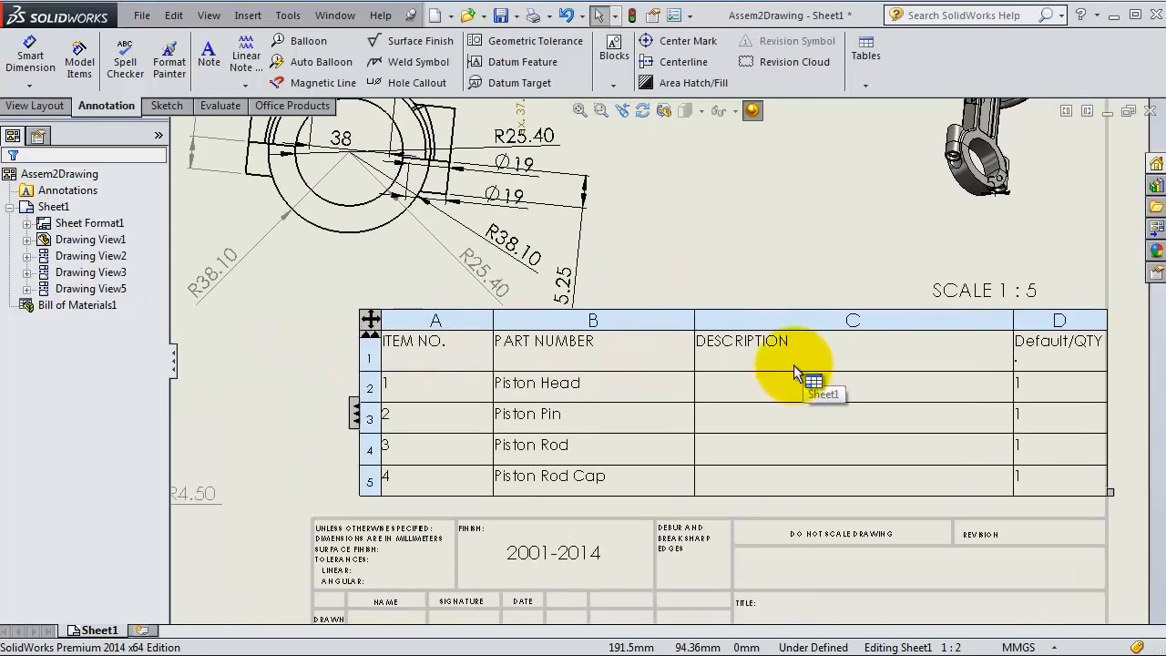
scroll(791, 364, up, 2)
scroll(683, 383, down, 1)
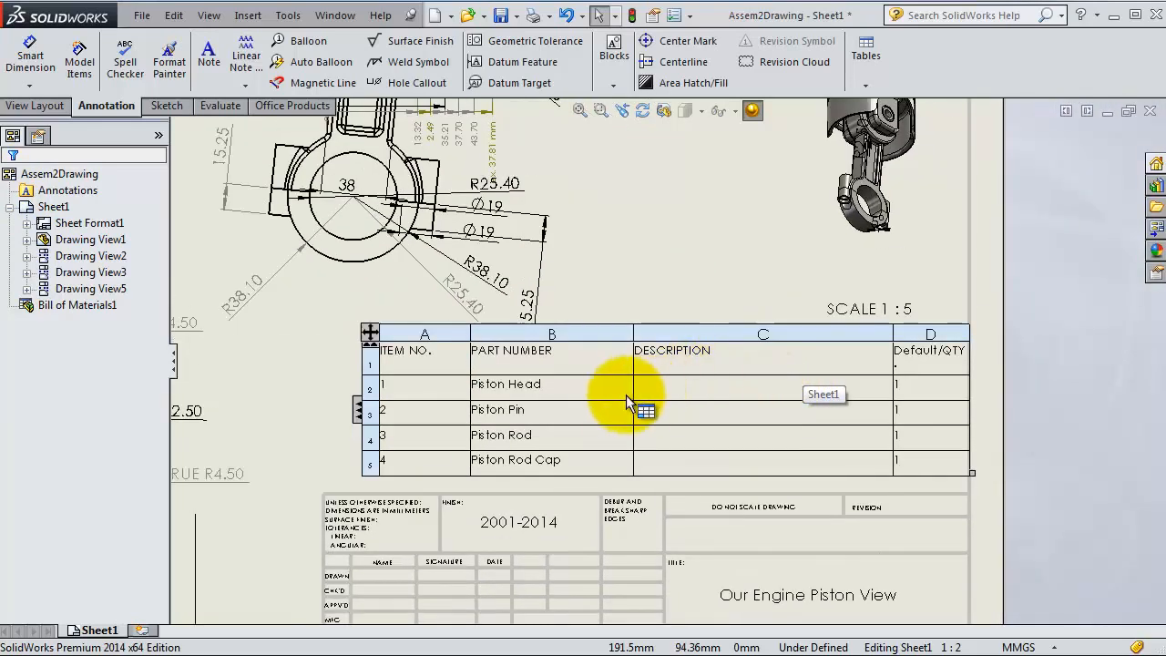
scroll(606, 393, down, 1)
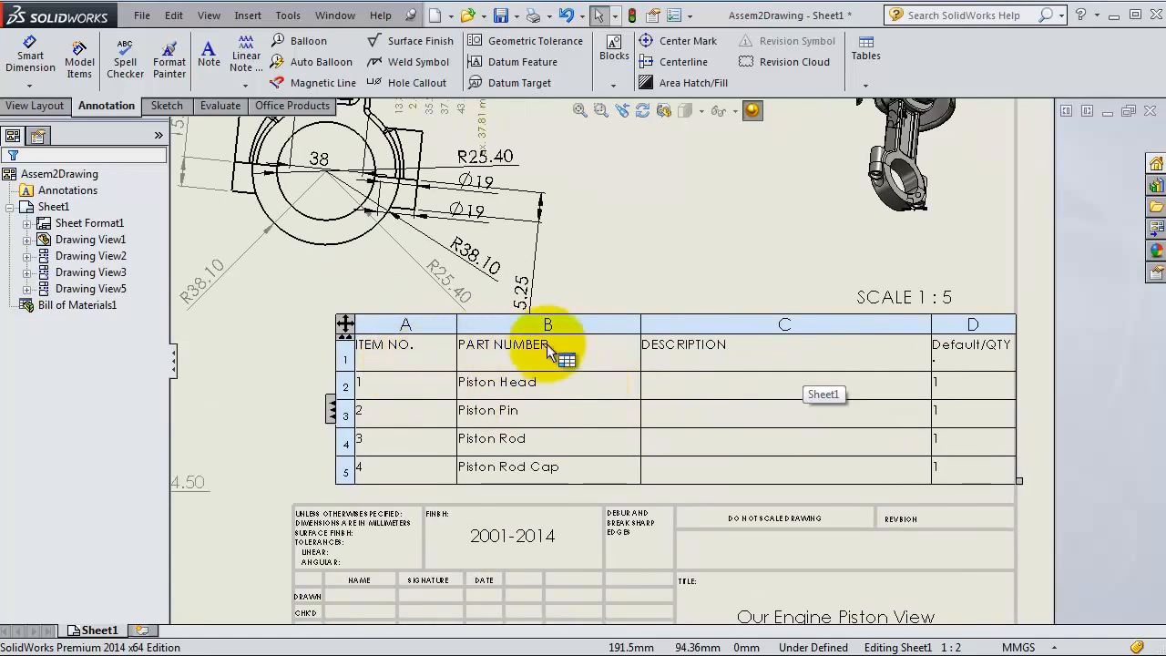
scroll(656, 287, up, 2)
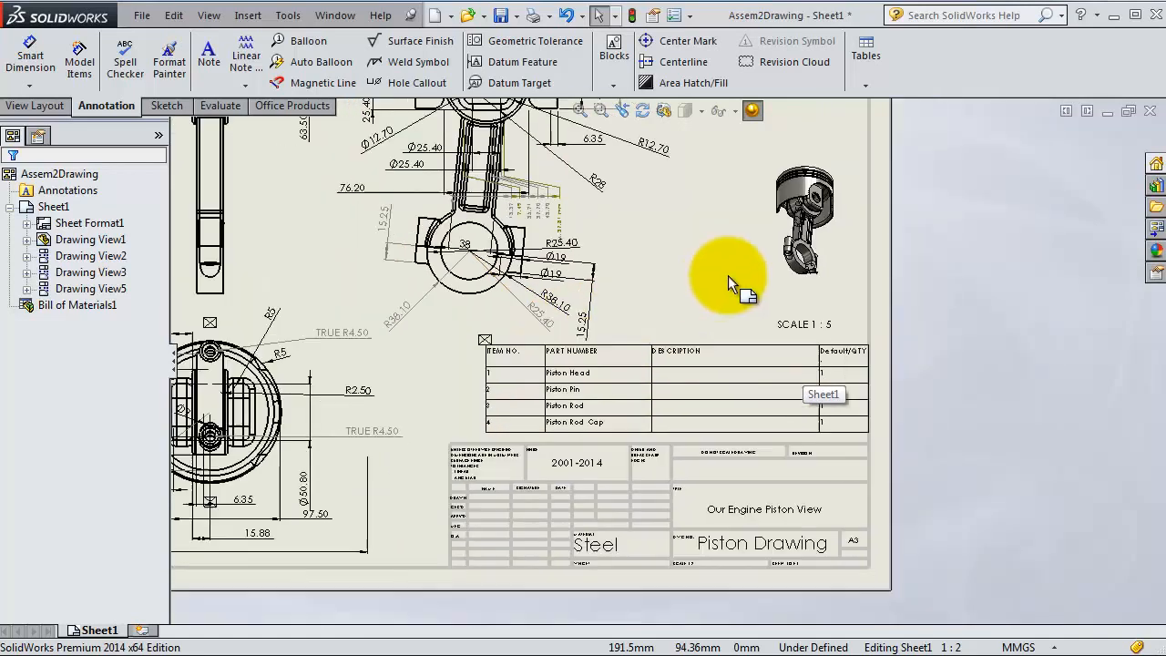
click(617, 361)
scroll(606, 350, down, 2)
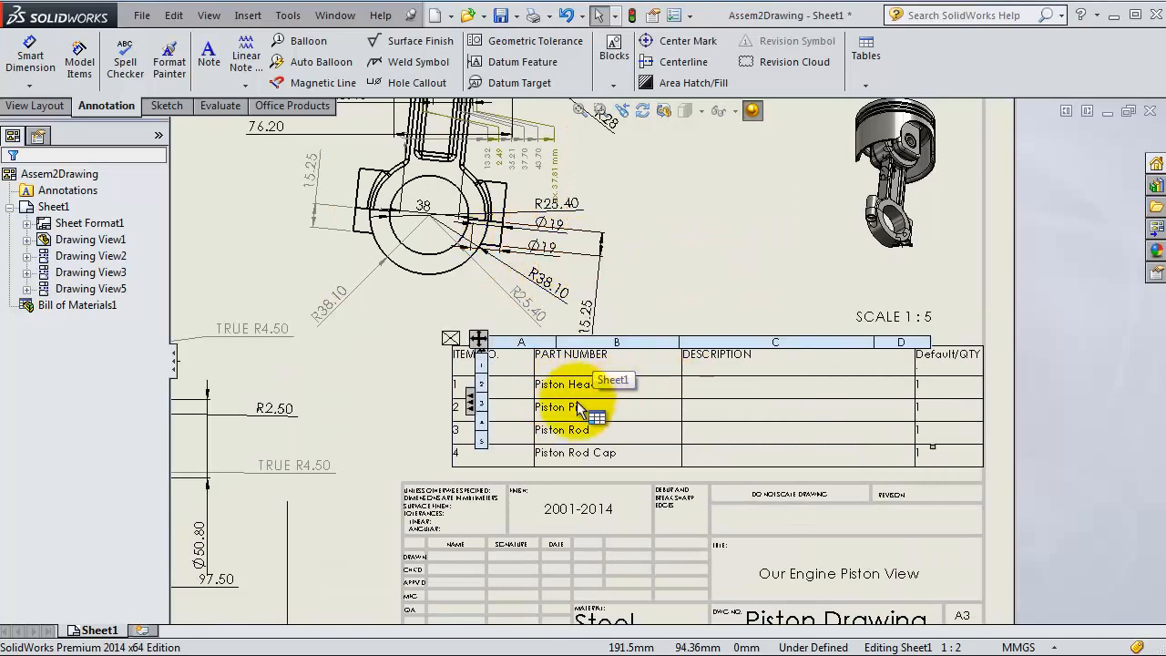
scroll(662, 359, up, 1)
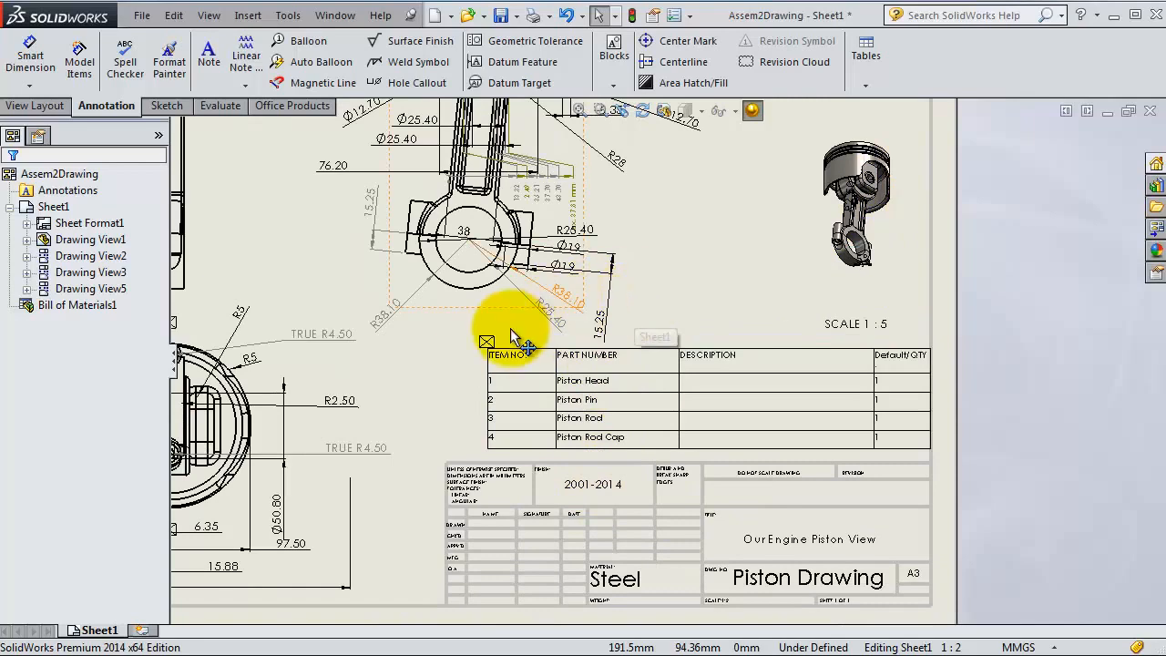
scroll(497, 314, up, 1)
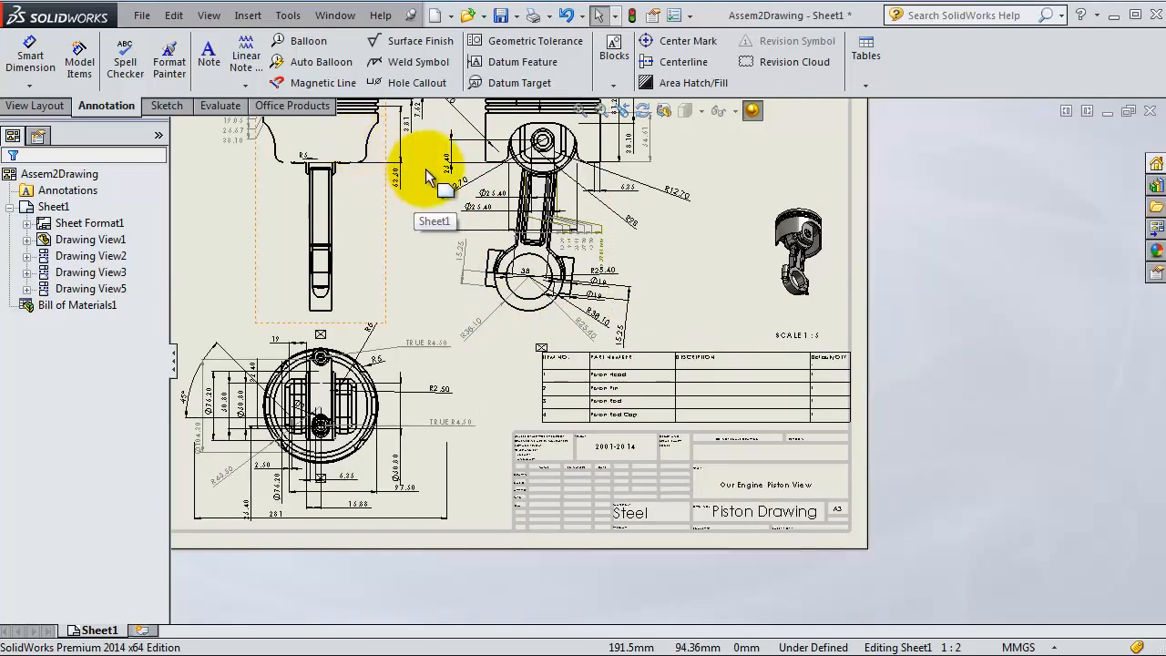
Attach a circular item-number balloon to the piston head in the upper-left view, placing it outside the view.
click(301, 45)
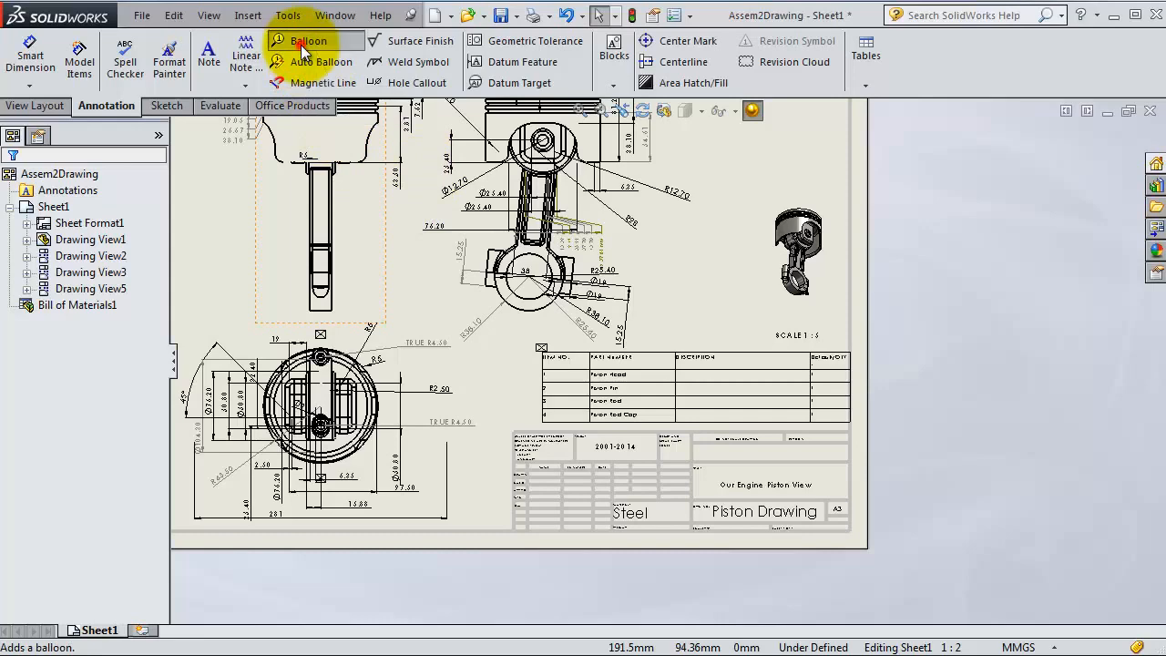
scroll(313, 156, up, 2)
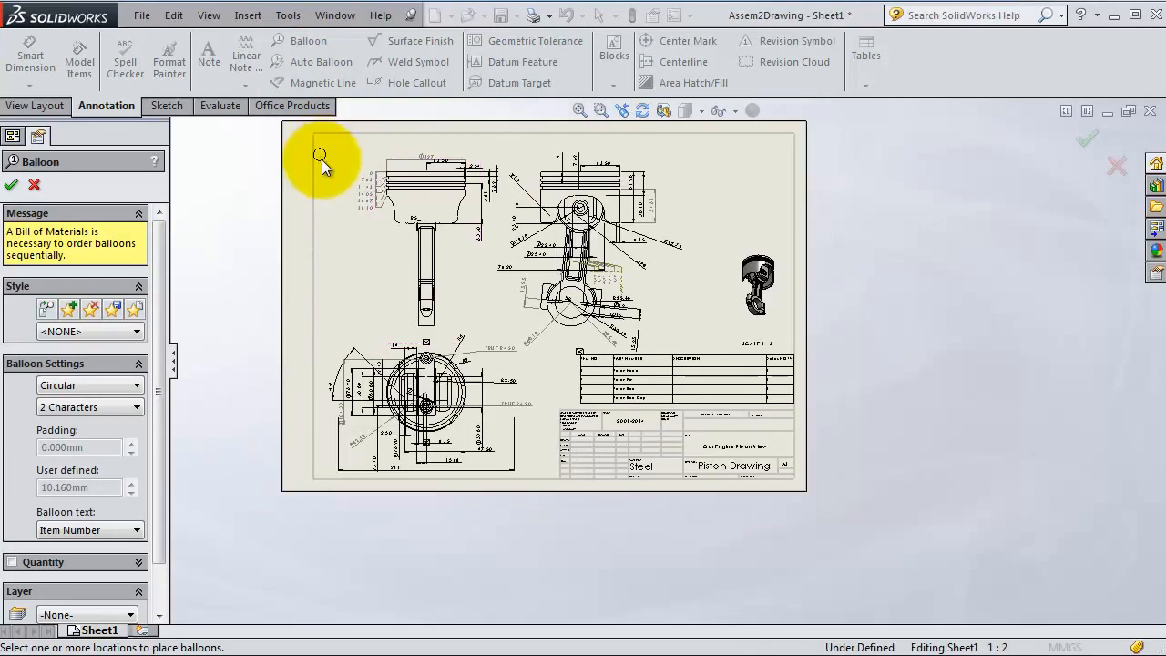
click(404, 202)
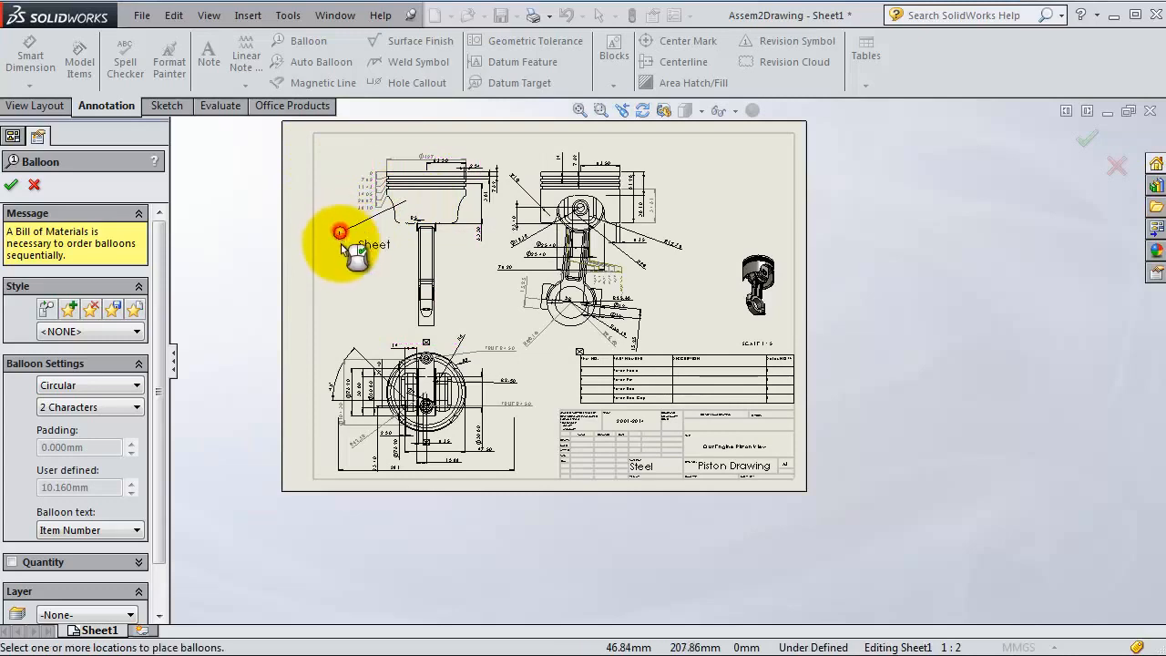
click(340, 233)
scroll(379, 257, down, 3)
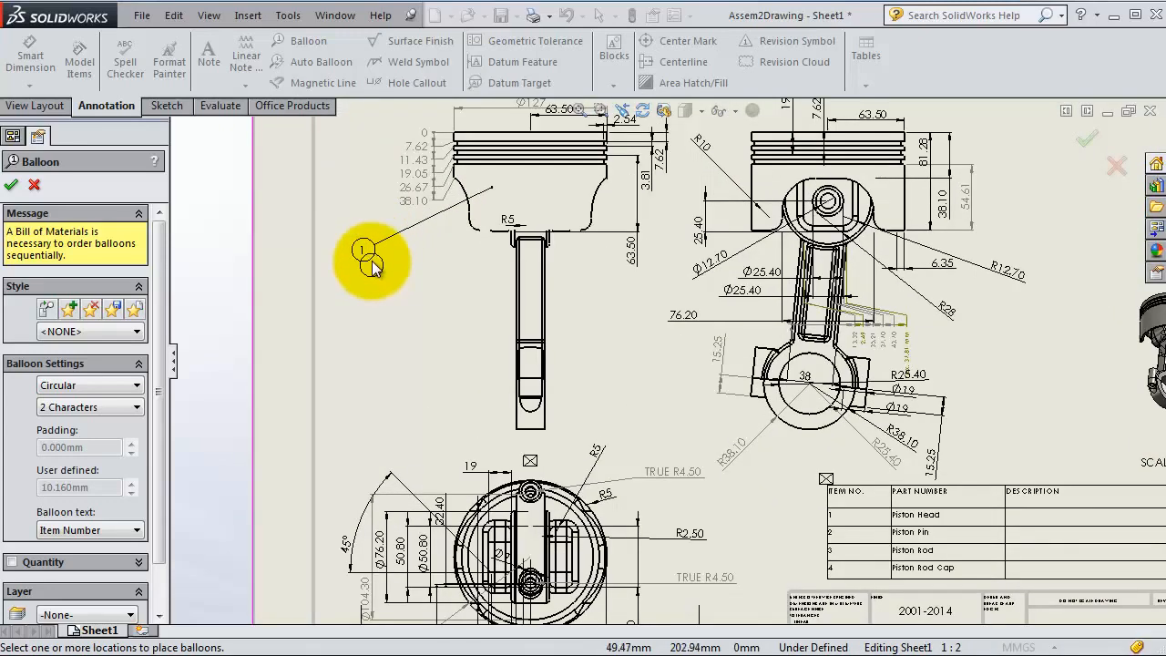
scroll(366, 265, down, 2)
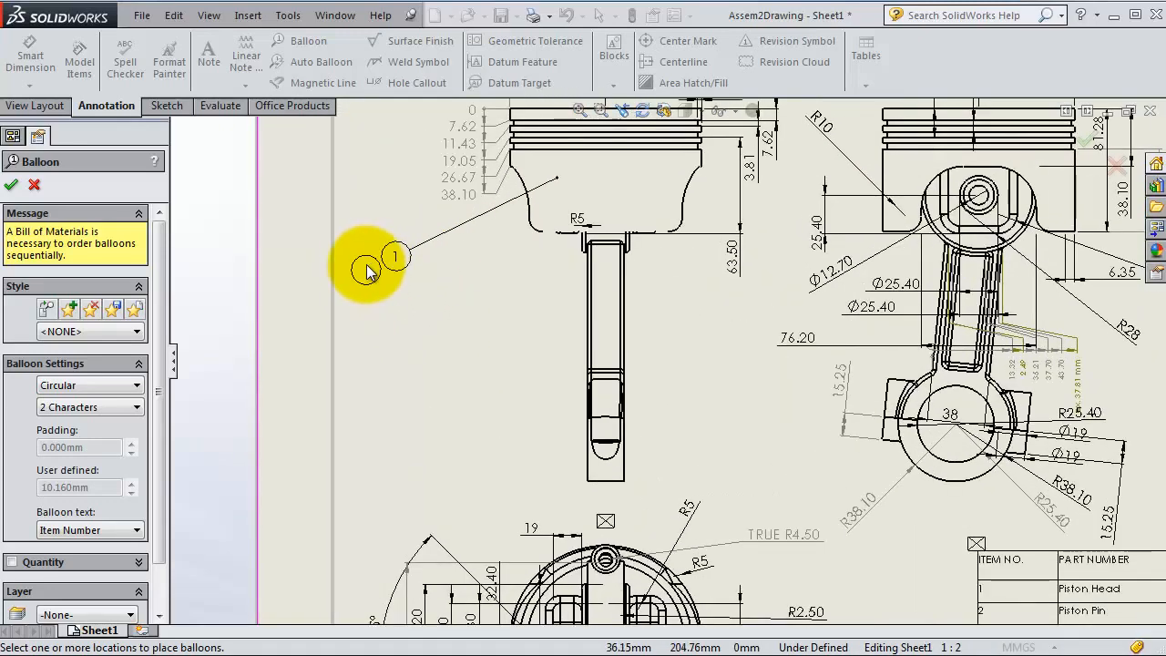
click(390, 267)
Attach an item-number balloon to the piston rod in the upper-left view, placing it below the piston head's balloon.
scroll(945, 521, up, 3)
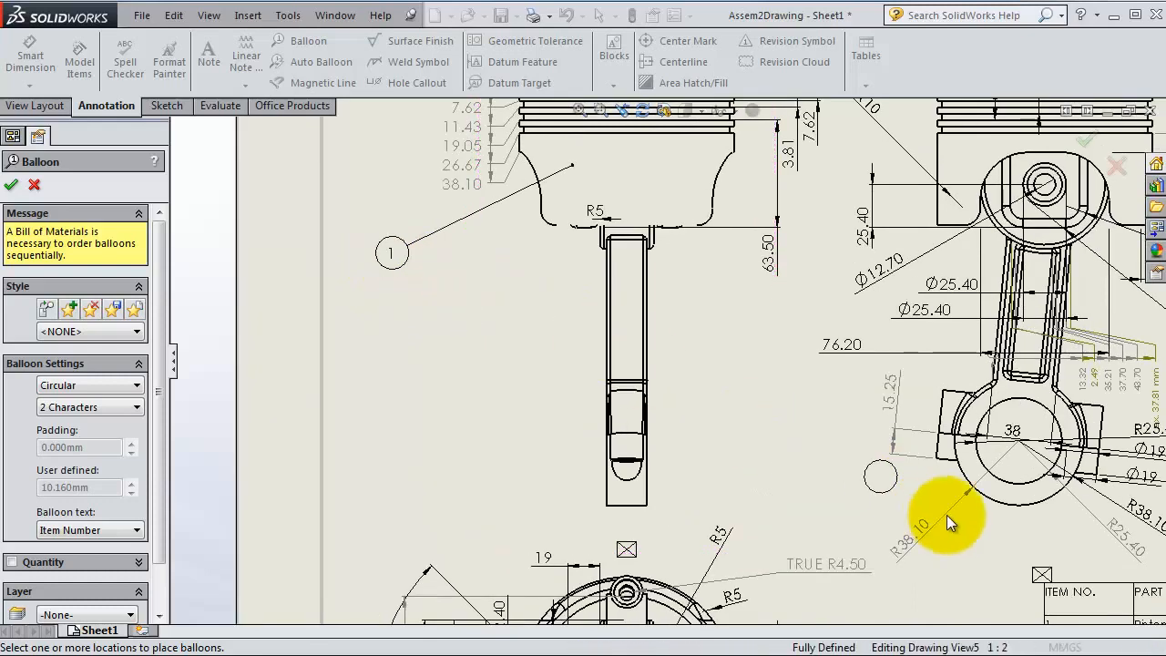
scroll(1021, 570, down, 1)
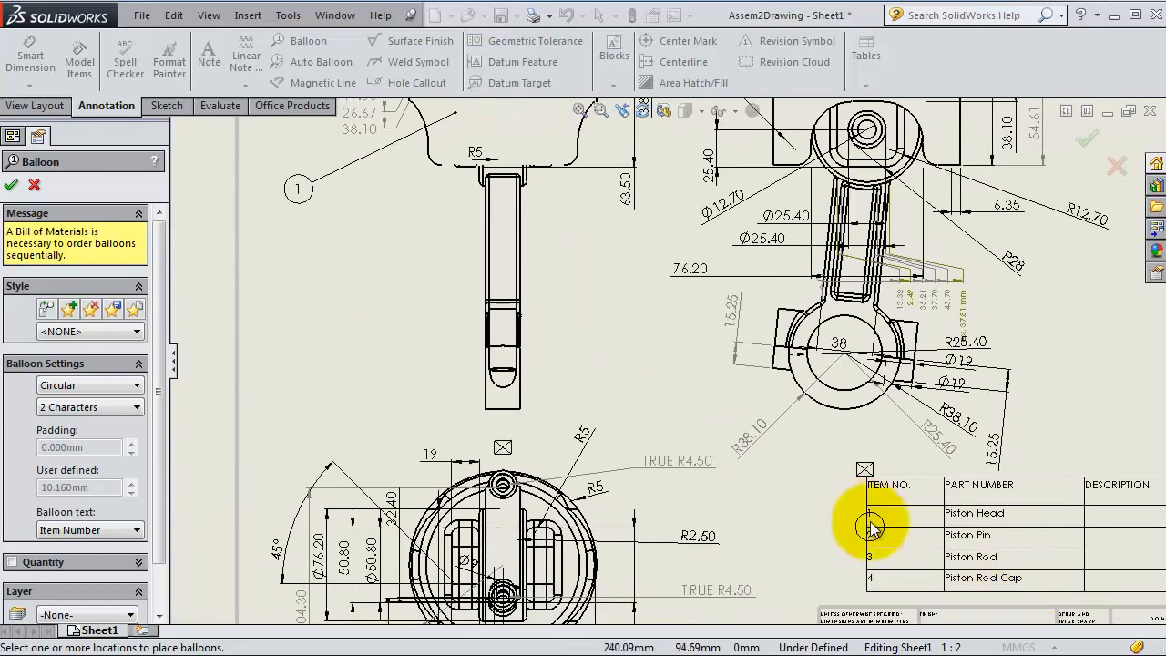
scroll(601, 310, up, 3)
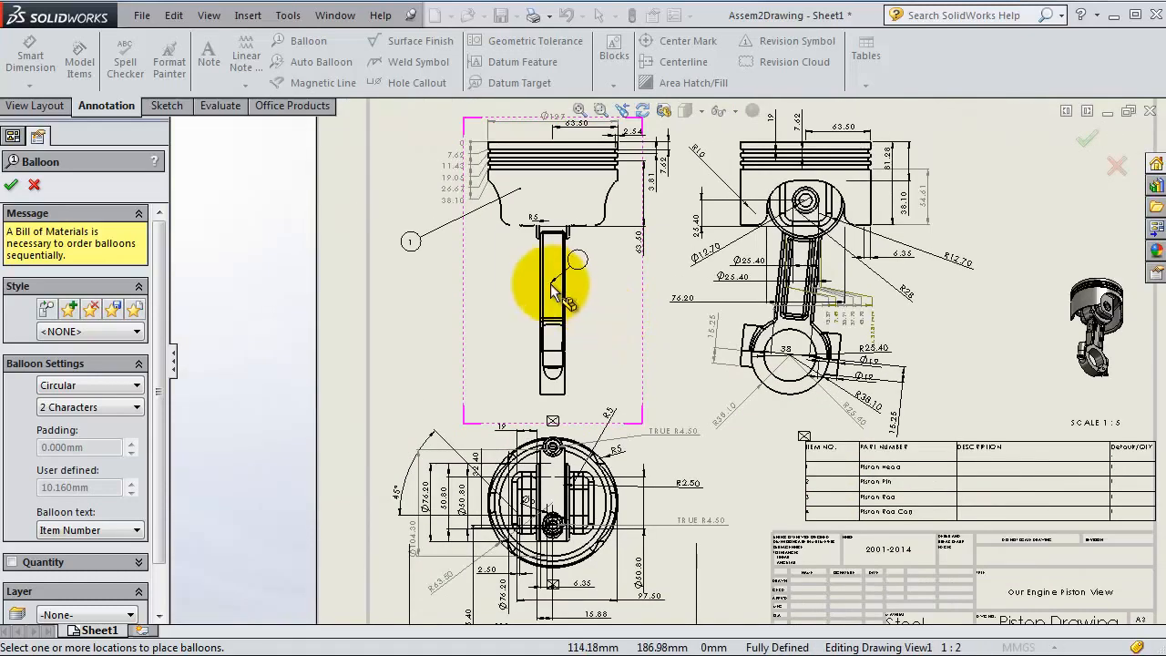
click(551, 284)
click(423, 305)
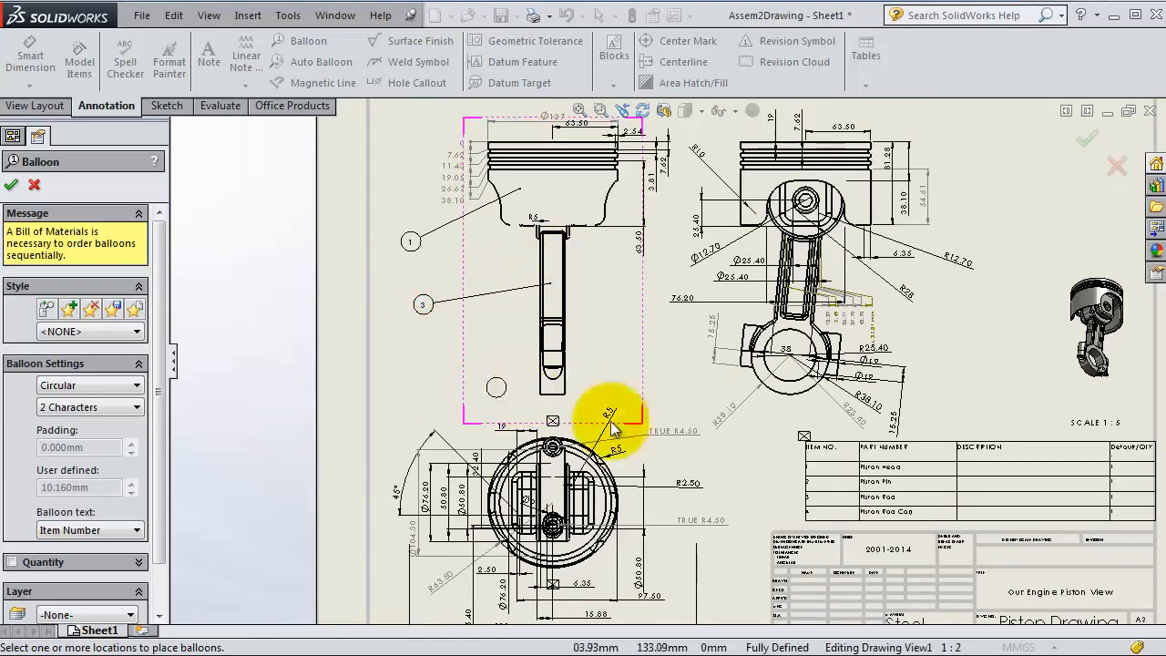
Attach an item-number balloon to the piston rod cap in the upper-left view, below the piston rod's balloon.
scroll(827, 529, down, 5)
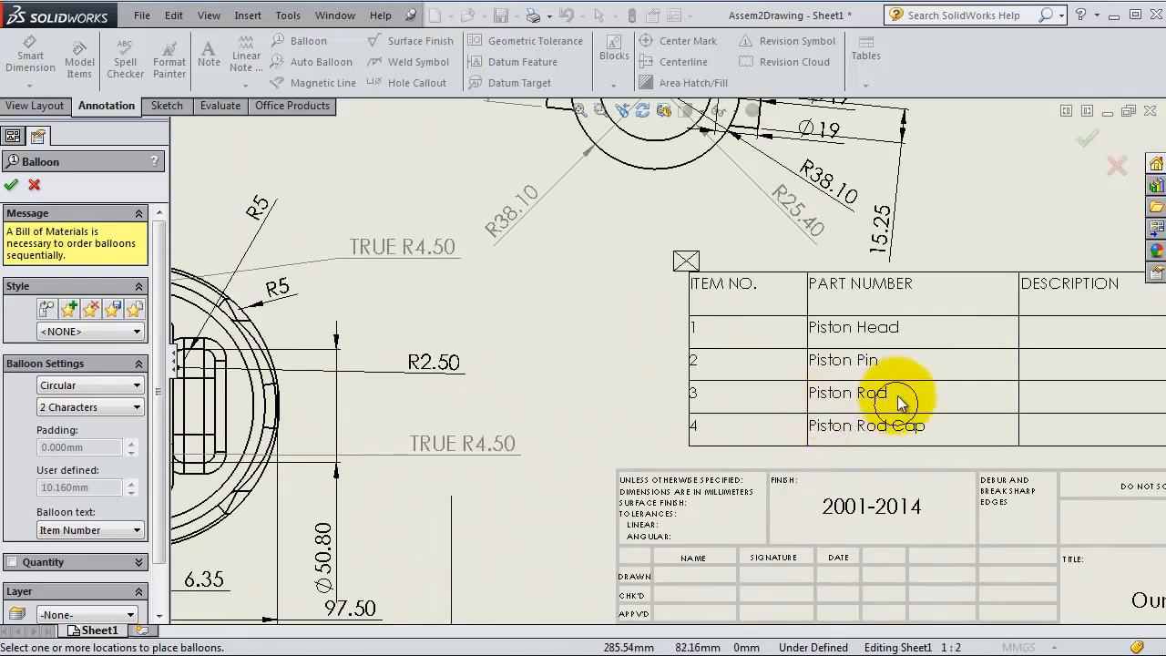
scroll(716, 341, up, 5)
scroll(383, 219, down, 2)
scroll(474, 214, up, 3)
scroll(556, 187, down, 1)
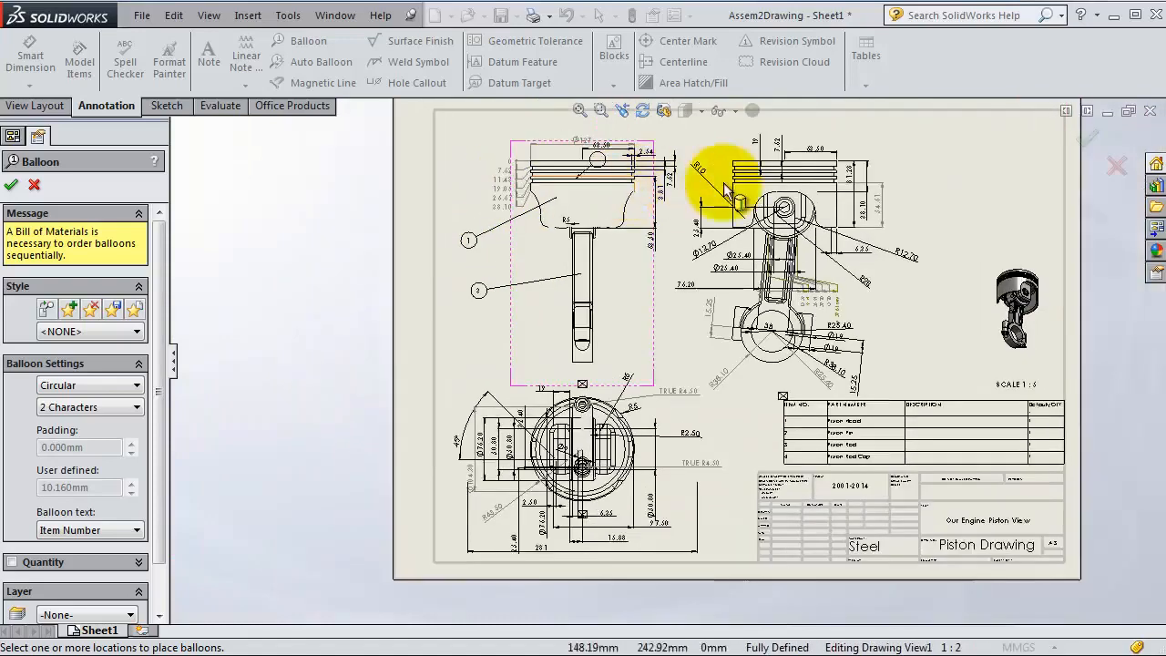
scroll(729, 193, down, 2)
scroll(565, 438, down, 3)
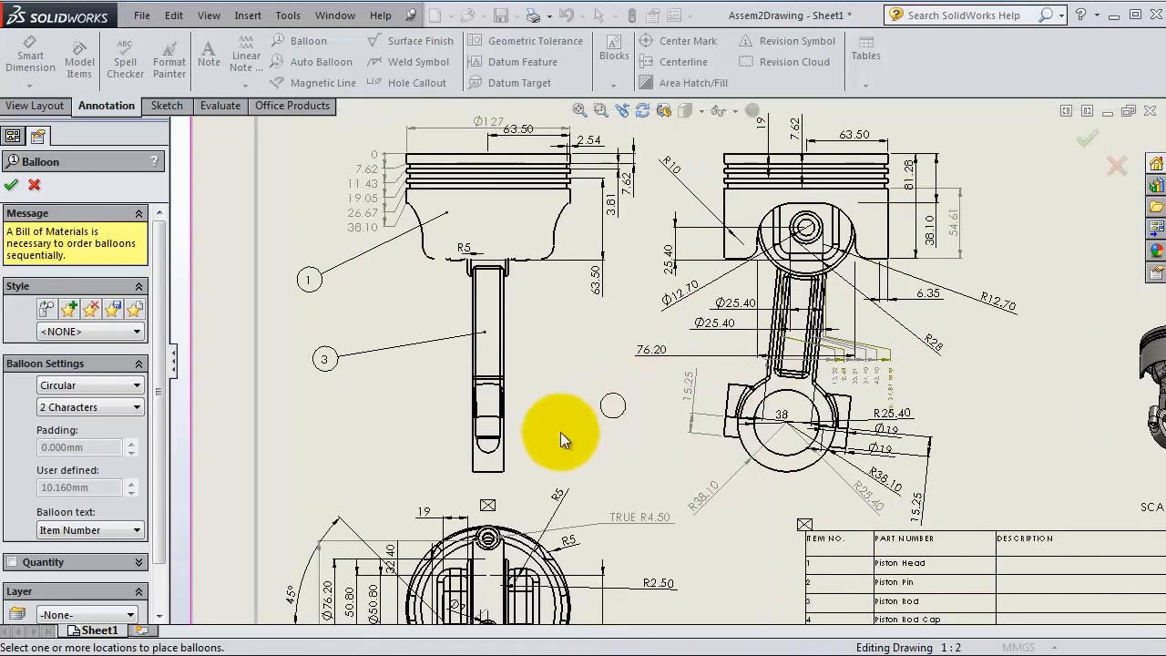
click(486, 461)
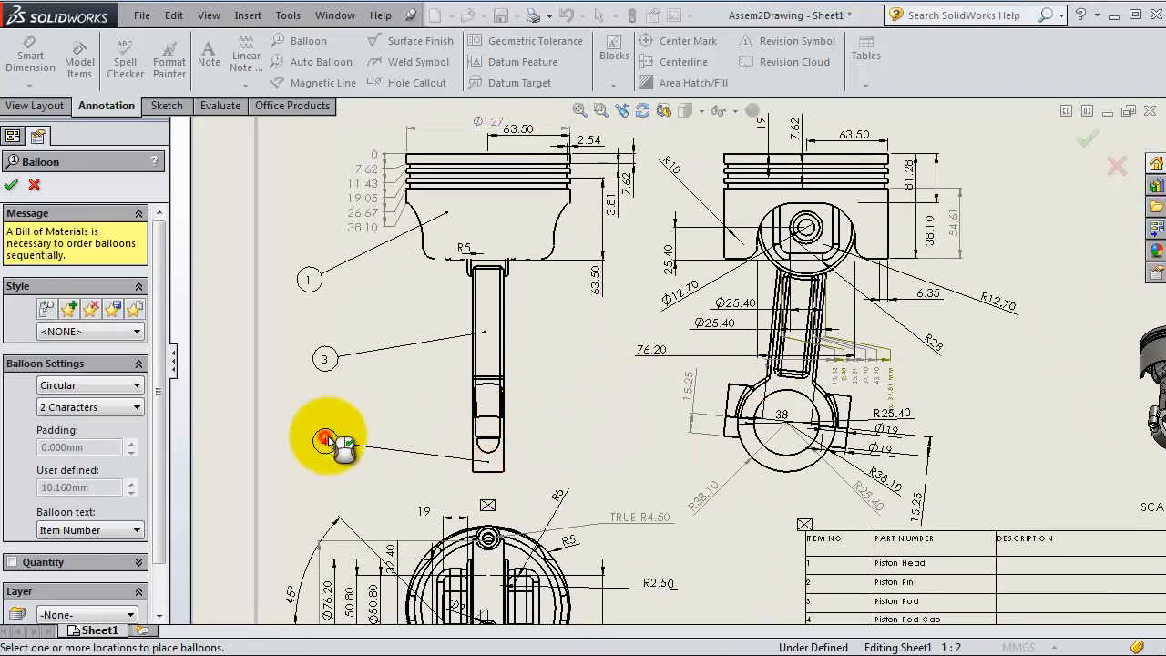
click(325, 441)
Attach an item-number balloon to the piston pin in the upper-right view, compare it with the bill of materials, and finish ballooning.
scroll(739, 539, up, 2)
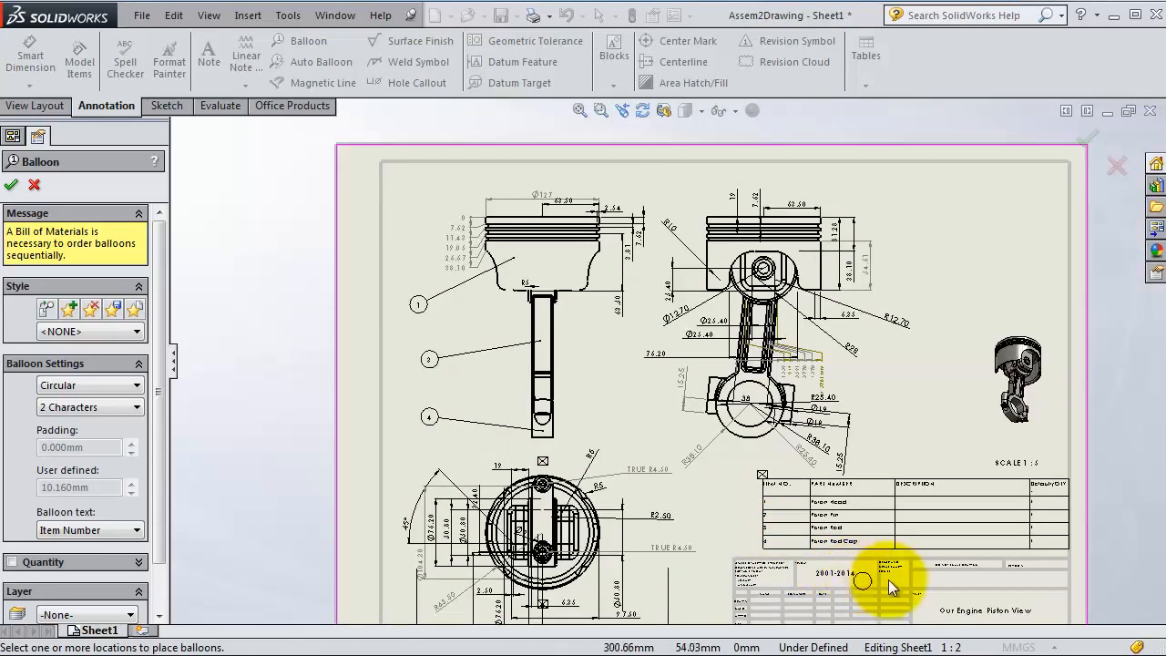
scroll(888, 581, down, 2)
scroll(743, 505, down, 2)
scroll(738, 339, up, 4)
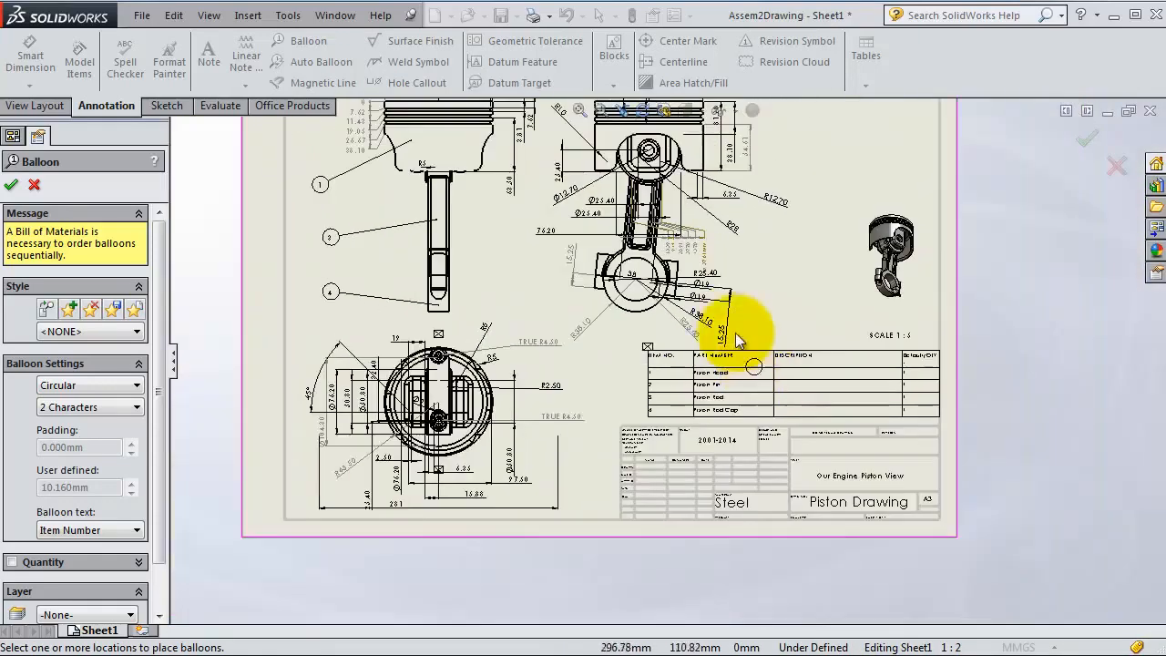
scroll(682, 222, down, 5)
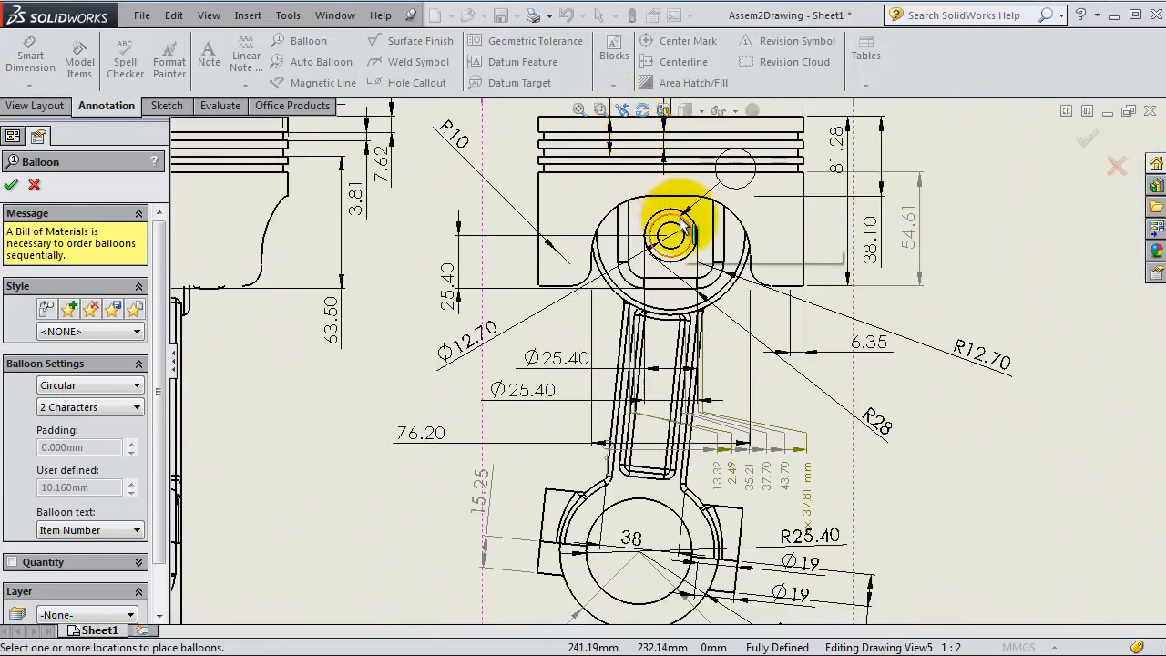
click(681, 228)
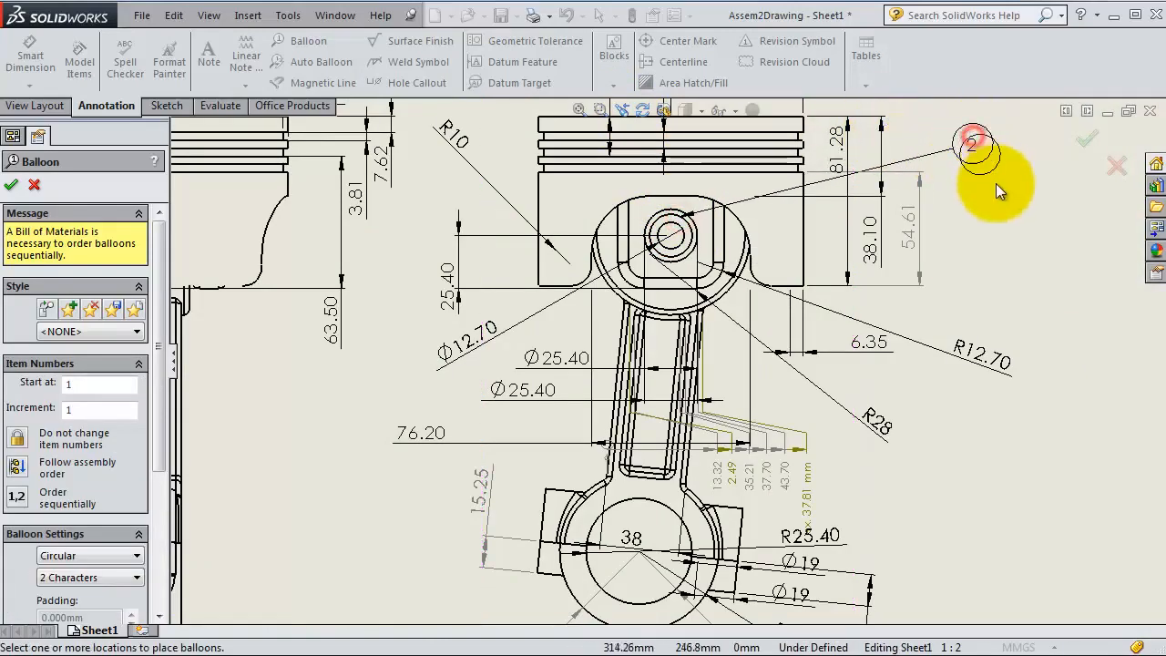
scroll(1028, 267, up, 4)
scroll(854, 463, down, 2)
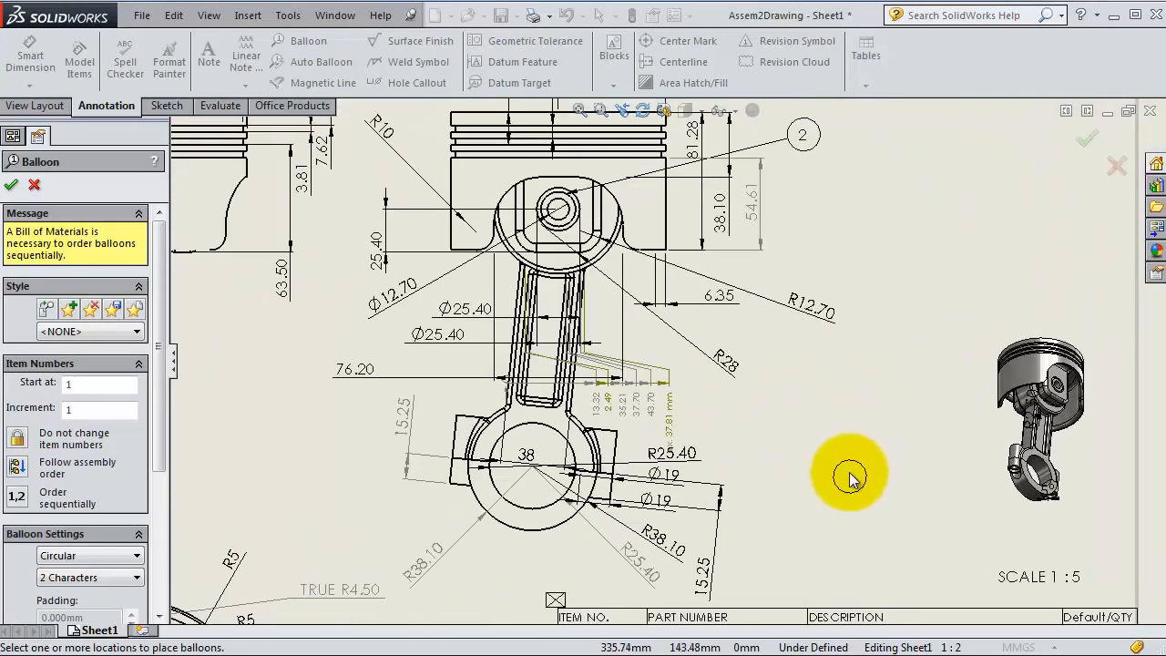
scroll(717, 588, up, 2)
scroll(717, 588, down, 2)
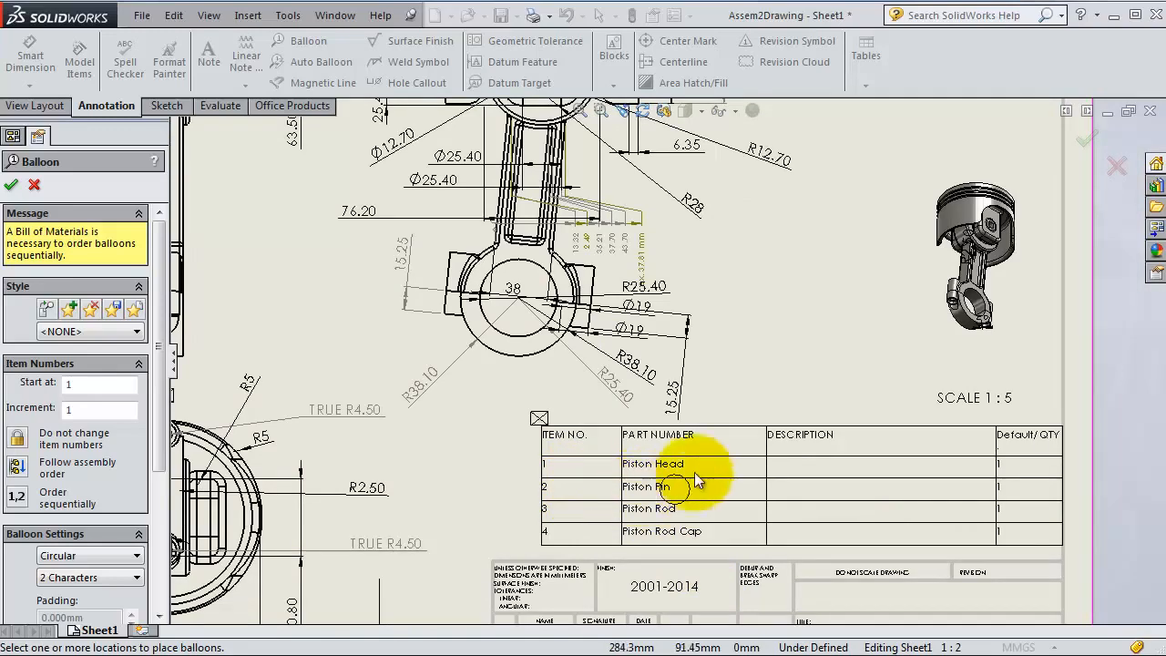
scroll(755, 395, up, 4)
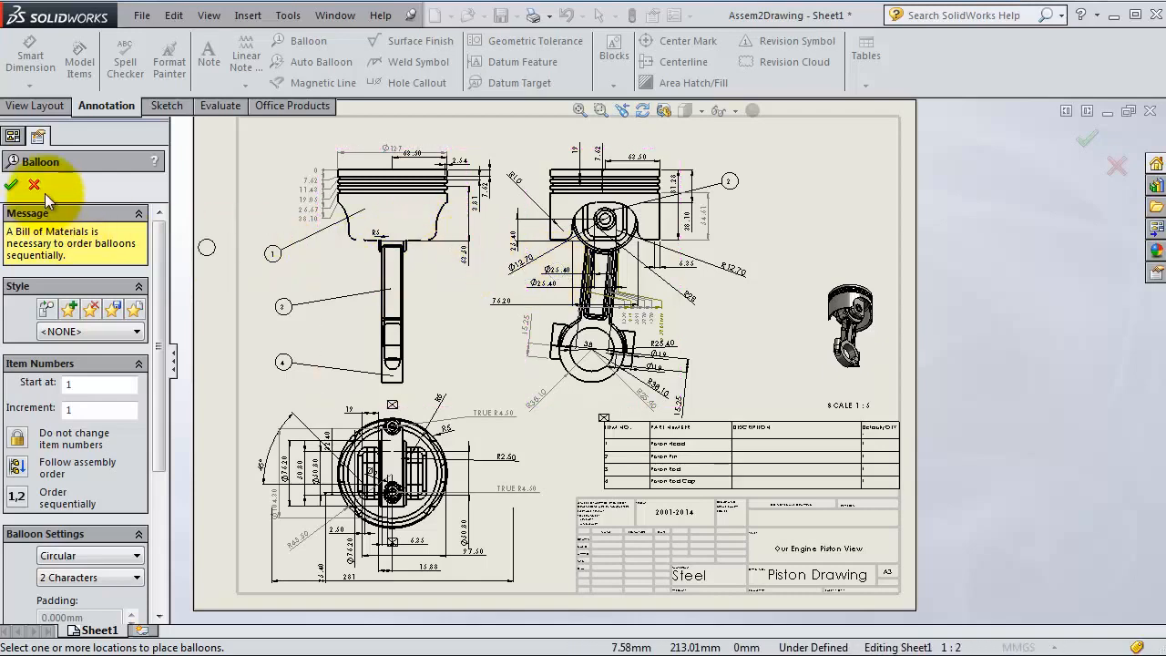
click(10, 185)
Delete the manually placed item-number balloons from the piston views.
click(276, 260)
key(Delete)
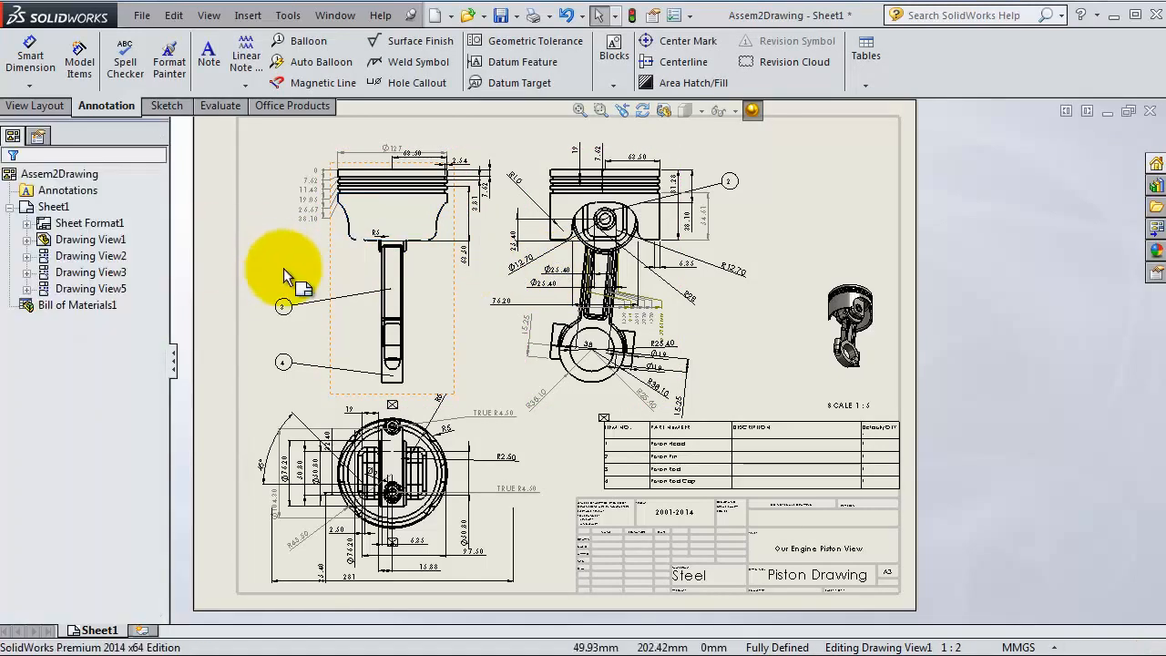
click(282, 307)
key(Delete)
click(284, 366)
key(Delete)
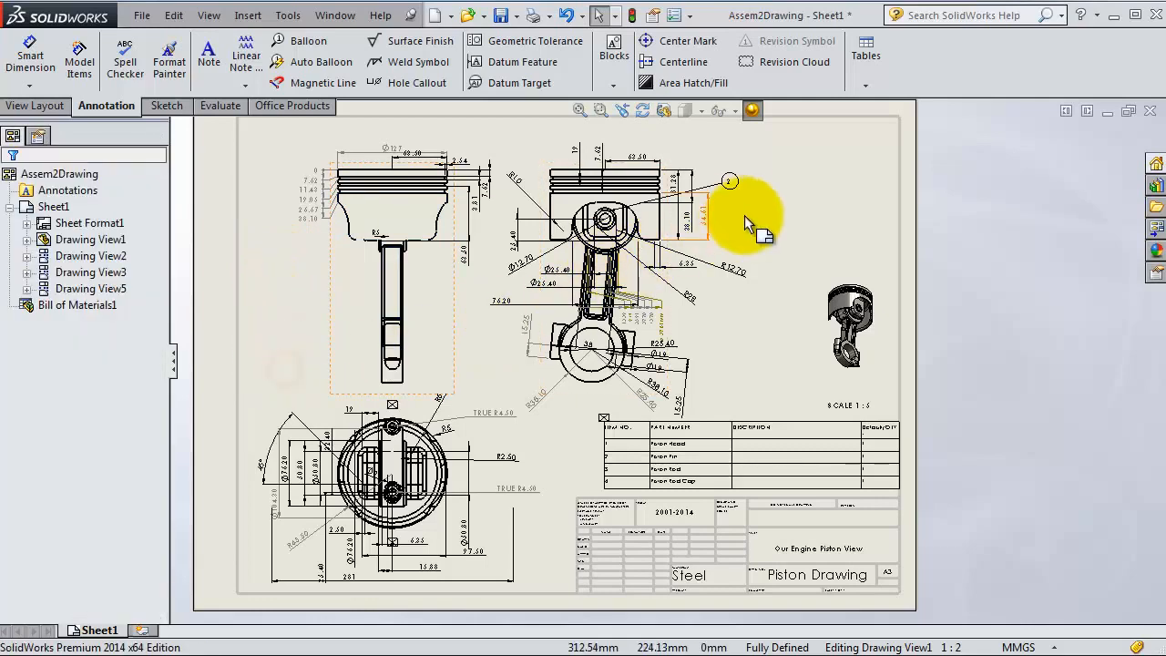
Generate automatic item-number balloons with edge-attached leaders for the parts in the upper-left piston view.
click(320, 63)
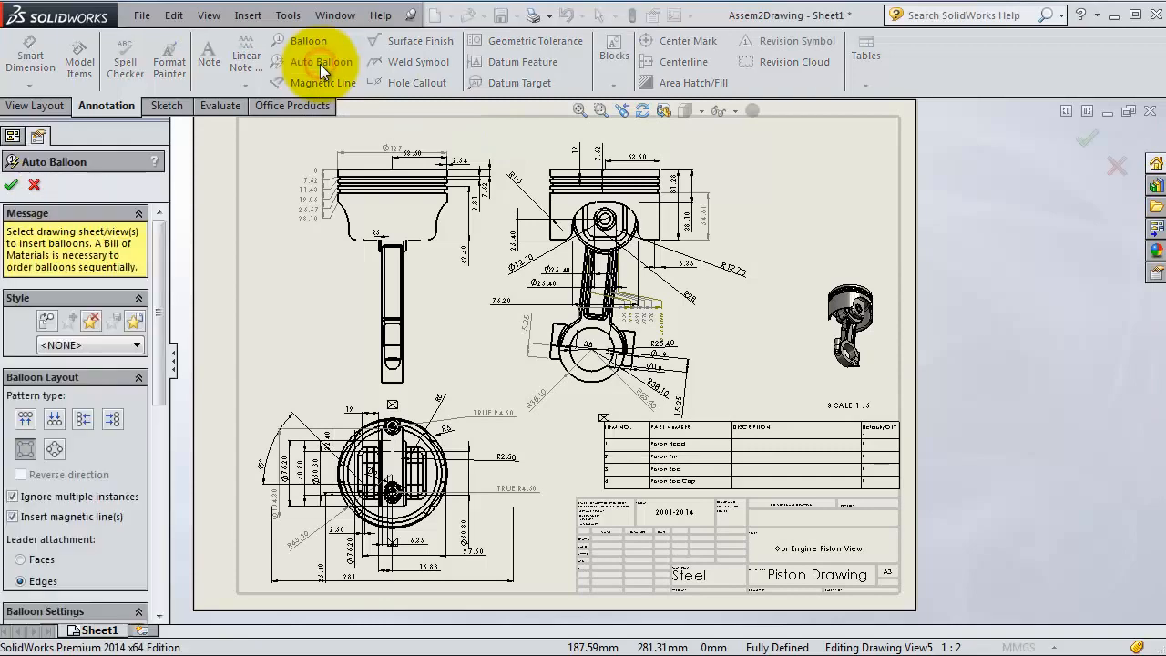
click(11, 187)
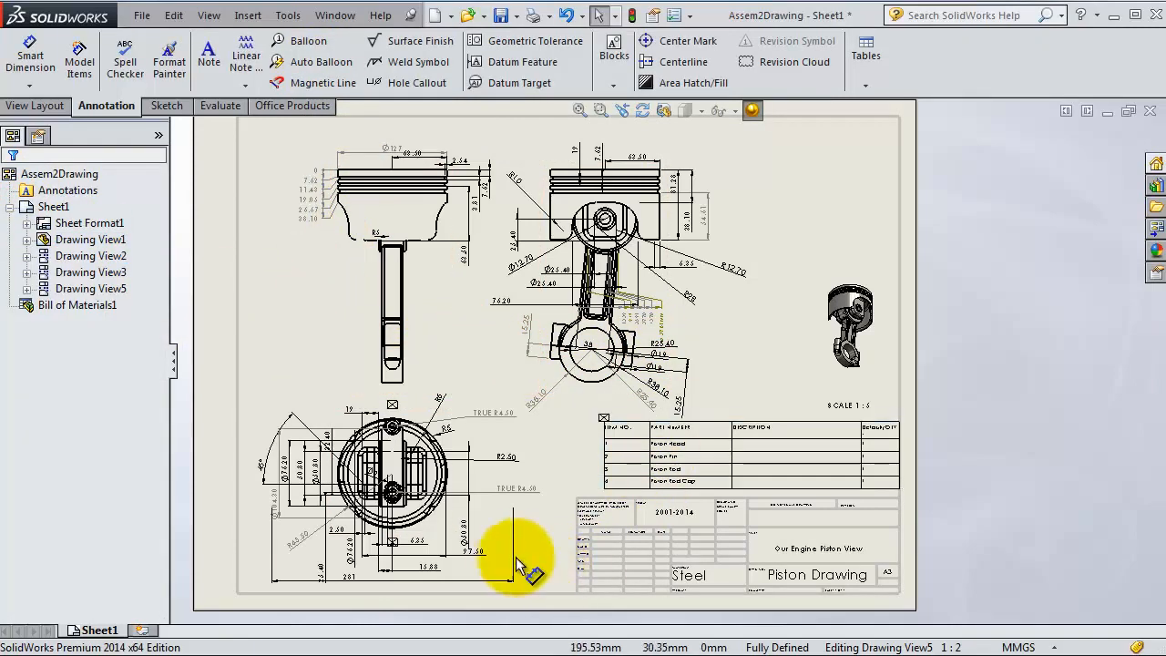
scroll(460, 341, down, 1)
scroll(567, 312, down, 1)
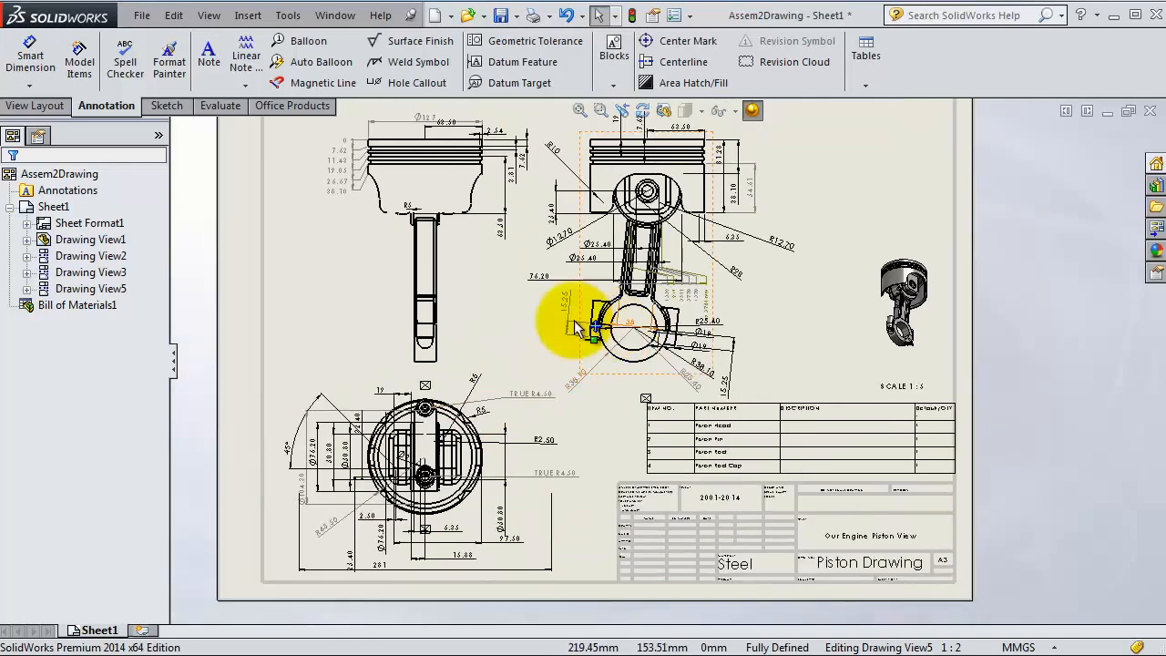
click(445, 204)
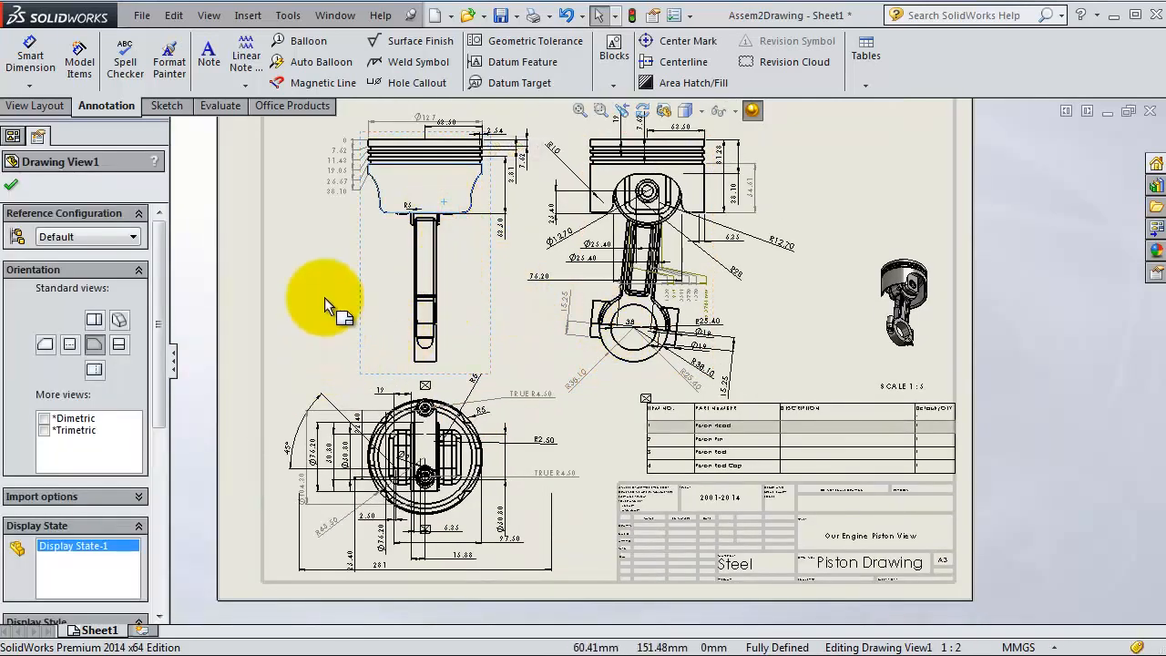
click(308, 64)
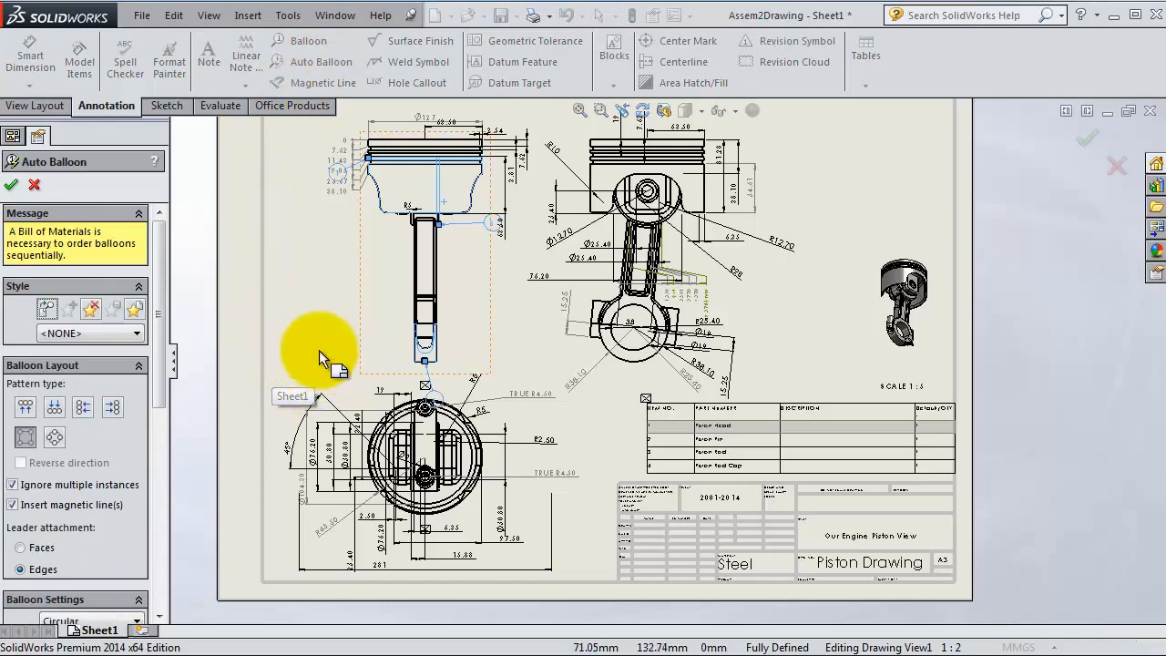
click(13, 187)
Spread out the upper-left view's balloons, placing the piston head and rod cap ones left of the parts and the piston rod one right.
scroll(460, 330, down, 3)
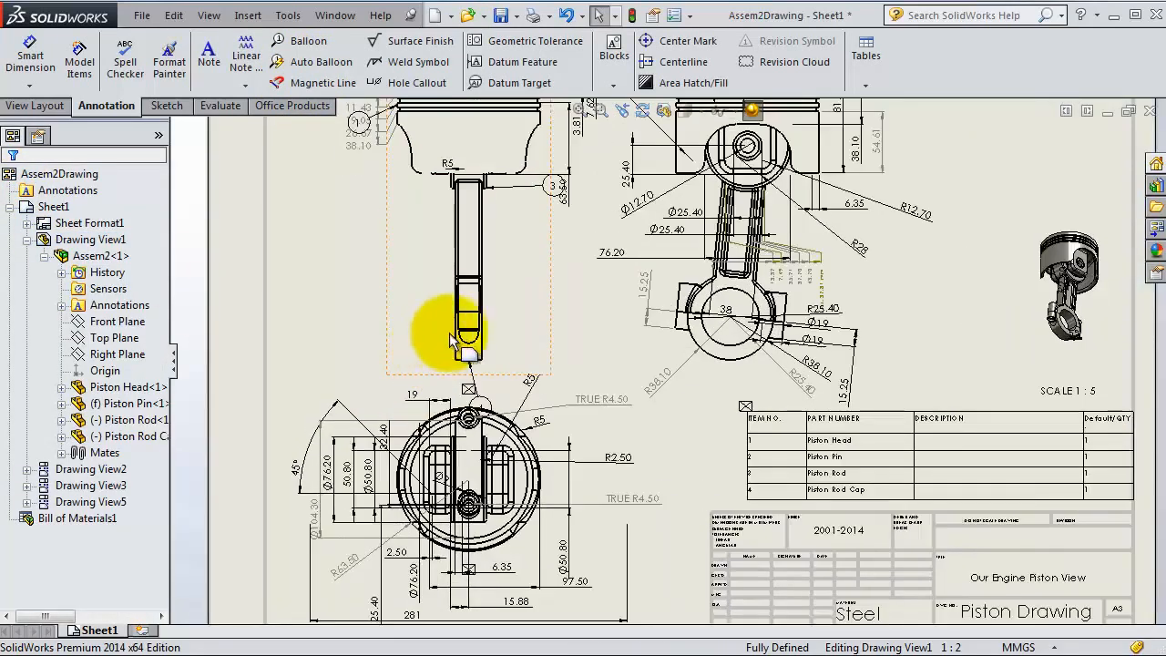
scroll(537, 410, down, 3)
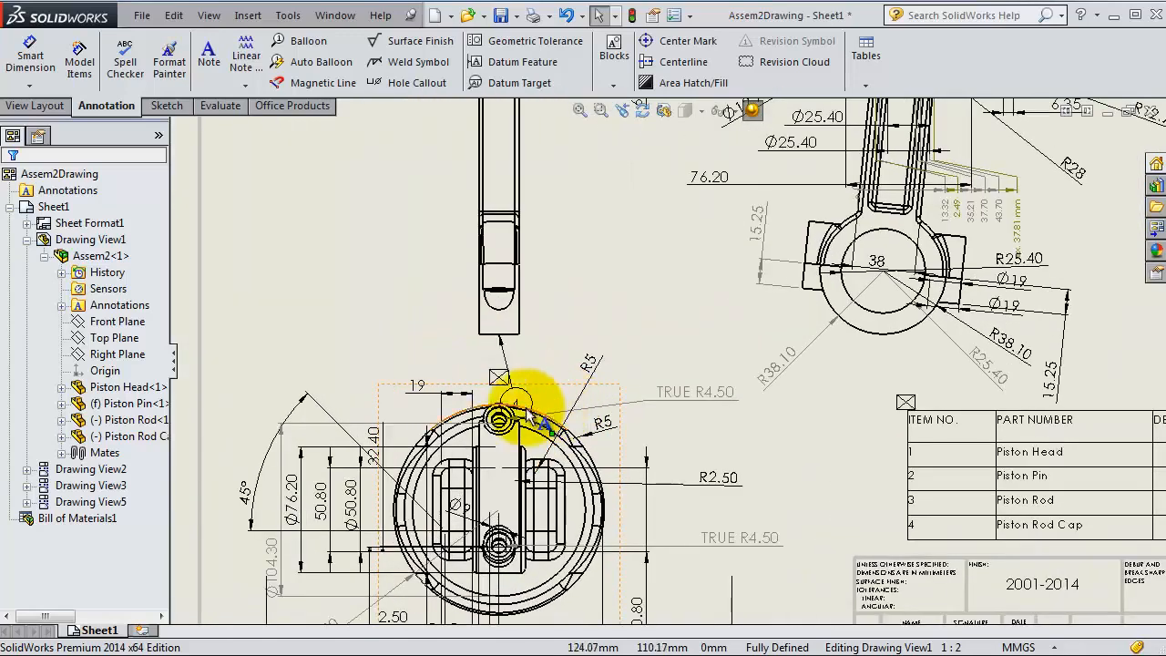
drag(524, 398, 355, 320)
scroll(478, 292, up, 3)
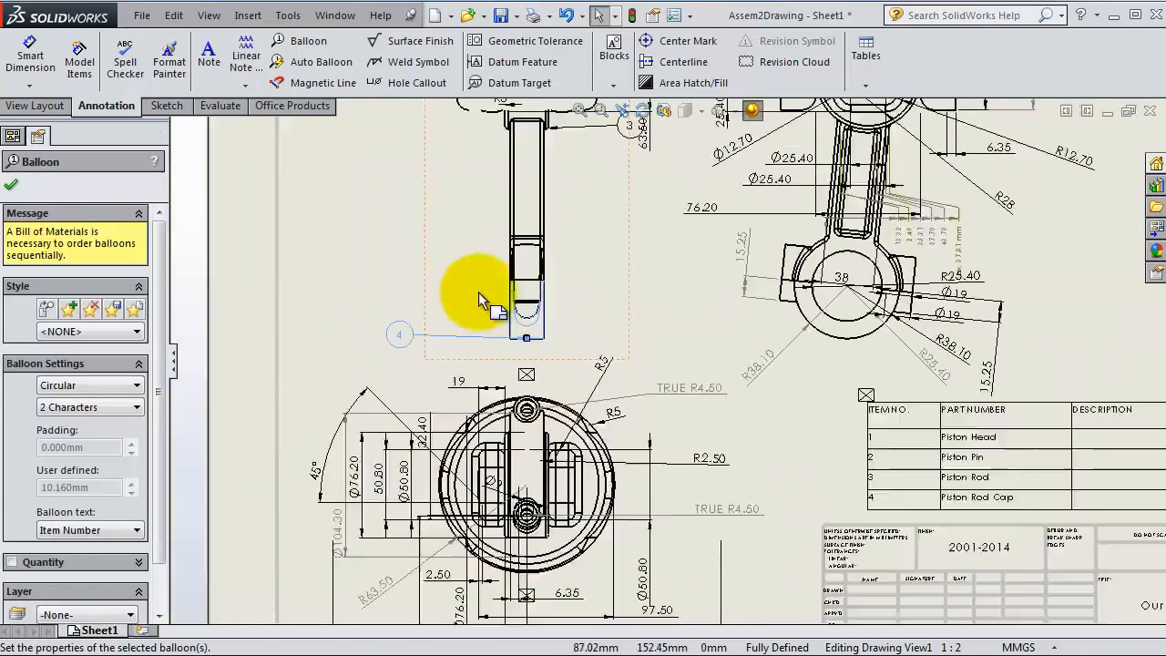
drag(548, 177, 500, 269)
drag(741, 231, 787, 330)
Attach an item-number balloon to the piston pin in the upper-right view, placing it above and right of the piston, and finish ballooning.
scroll(768, 534, up, 3)
scroll(899, 261, down, 3)
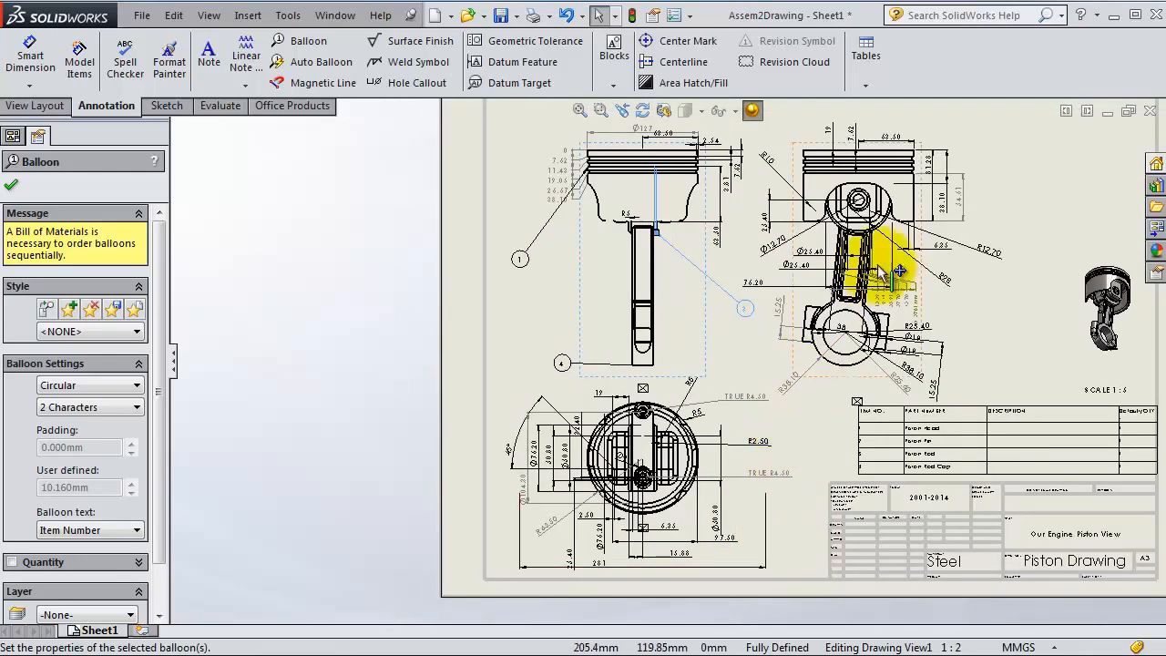
scroll(919, 253, down, 2)
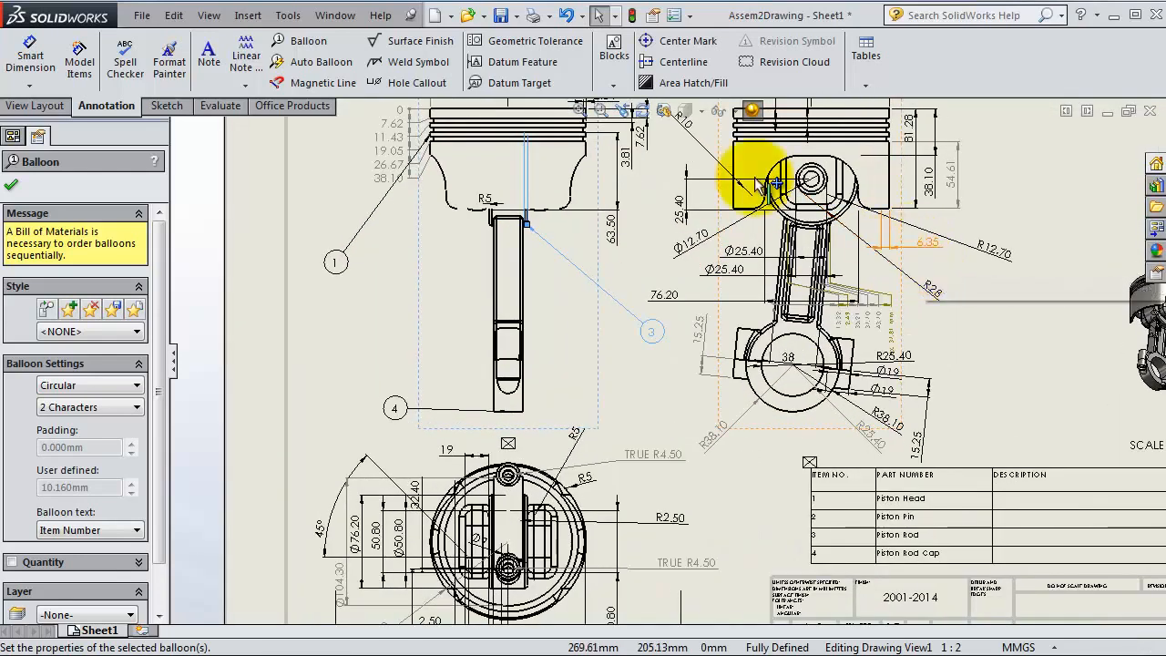
click(293, 44)
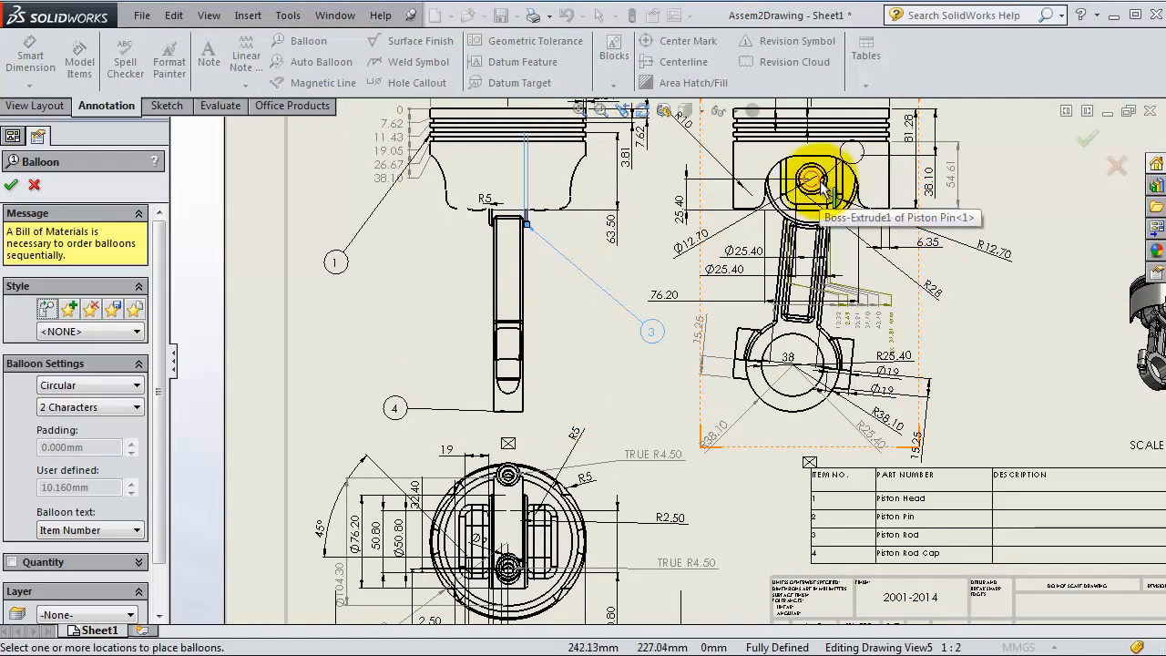
scroll(823, 182, down, 1)
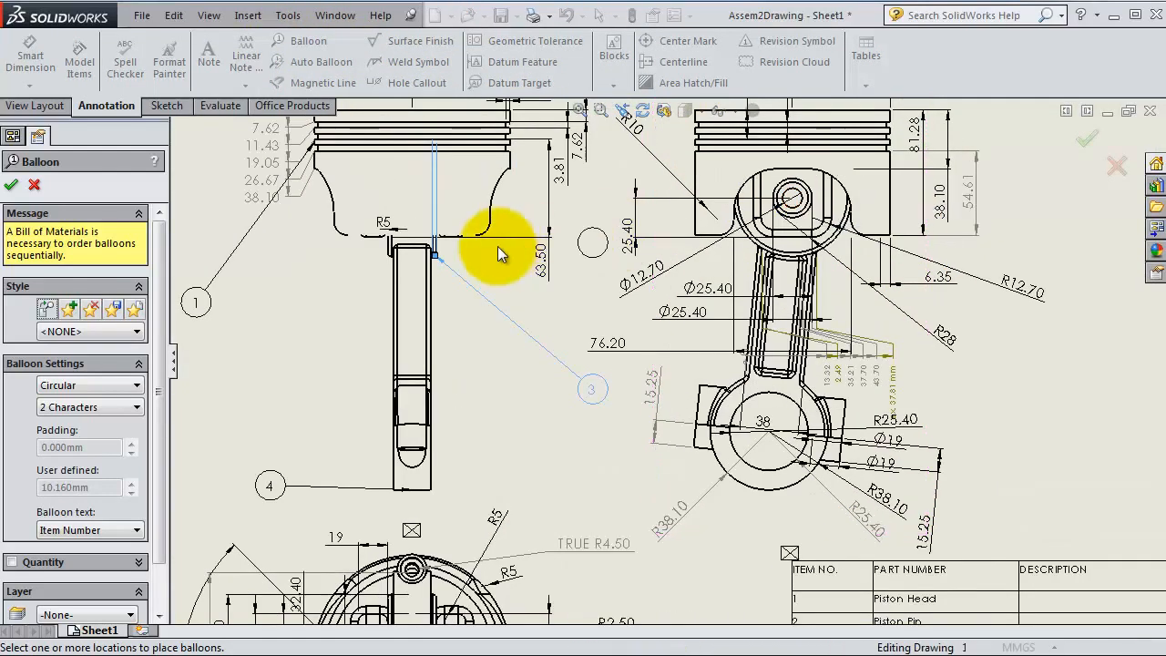
click(806, 201)
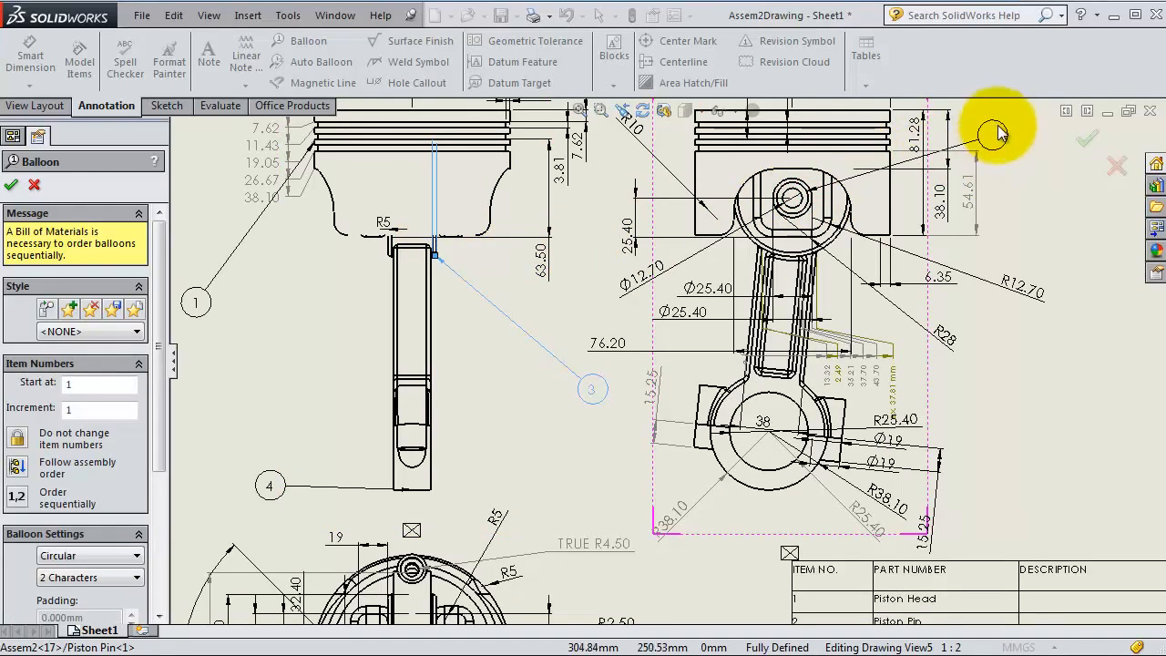
click(1030, 123)
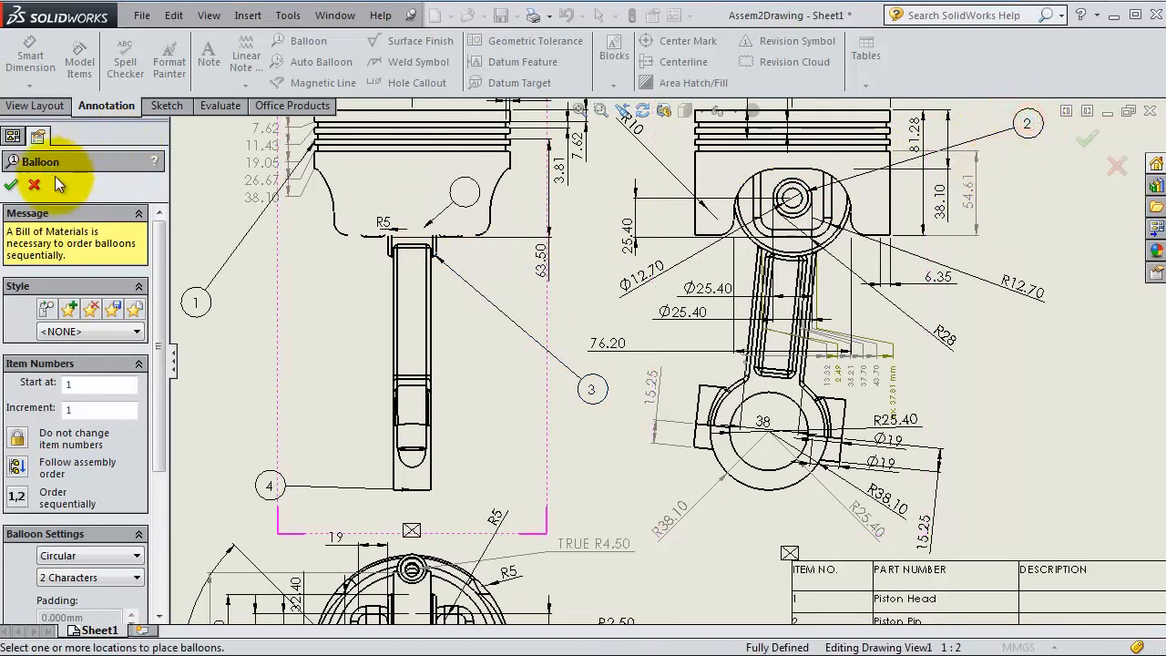
click(11, 185)
Review the drawing sheet, comparing the balloons in the piston views with the bill of materials and checking the title block.
scroll(534, 335, up, 4)
scroll(720, 454, down, 2)
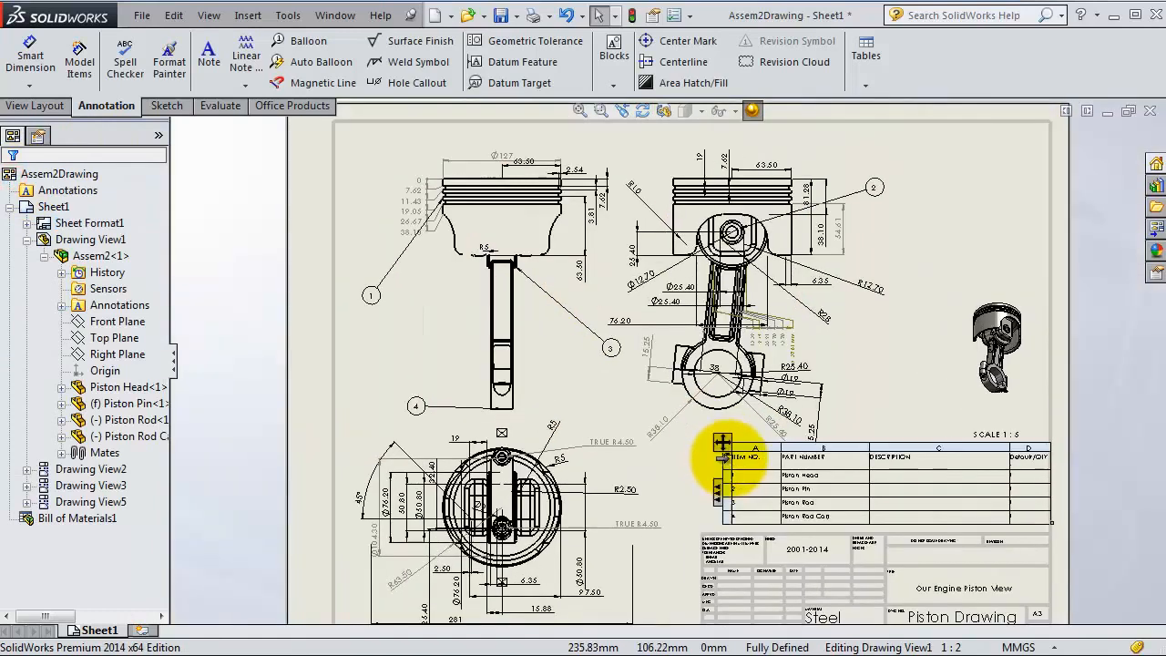
scroll(775, 507, up, 2)
scroll(778, 521, down, 1)
scroll(752, 415, down, 1)
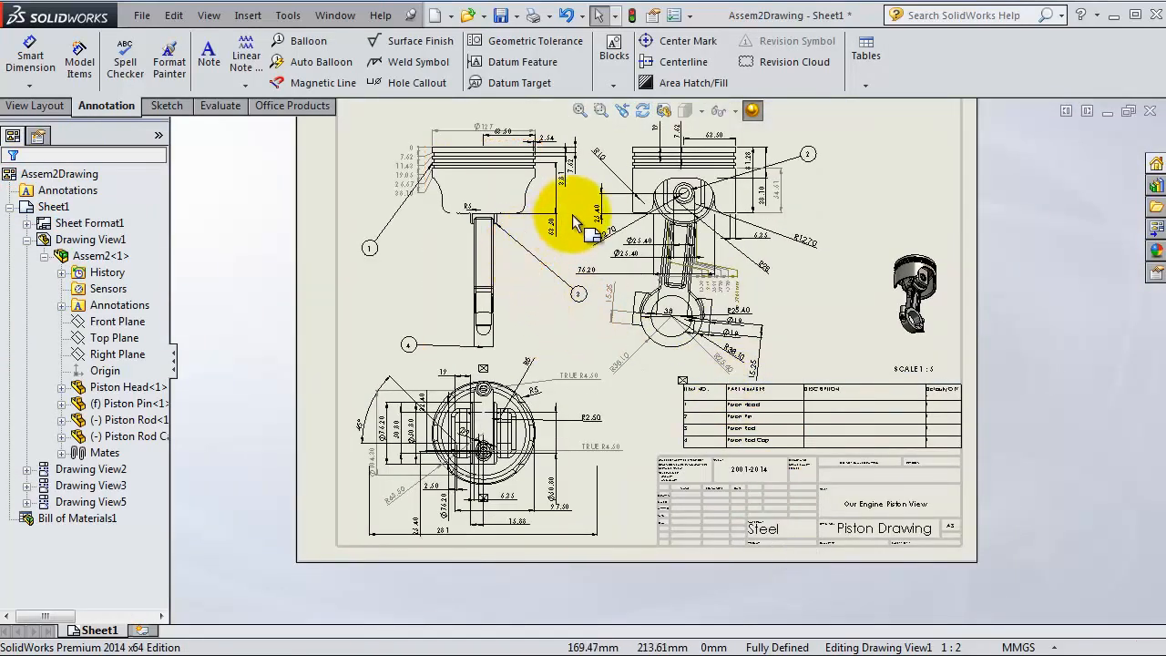
scroll(864, 370, down, 1)
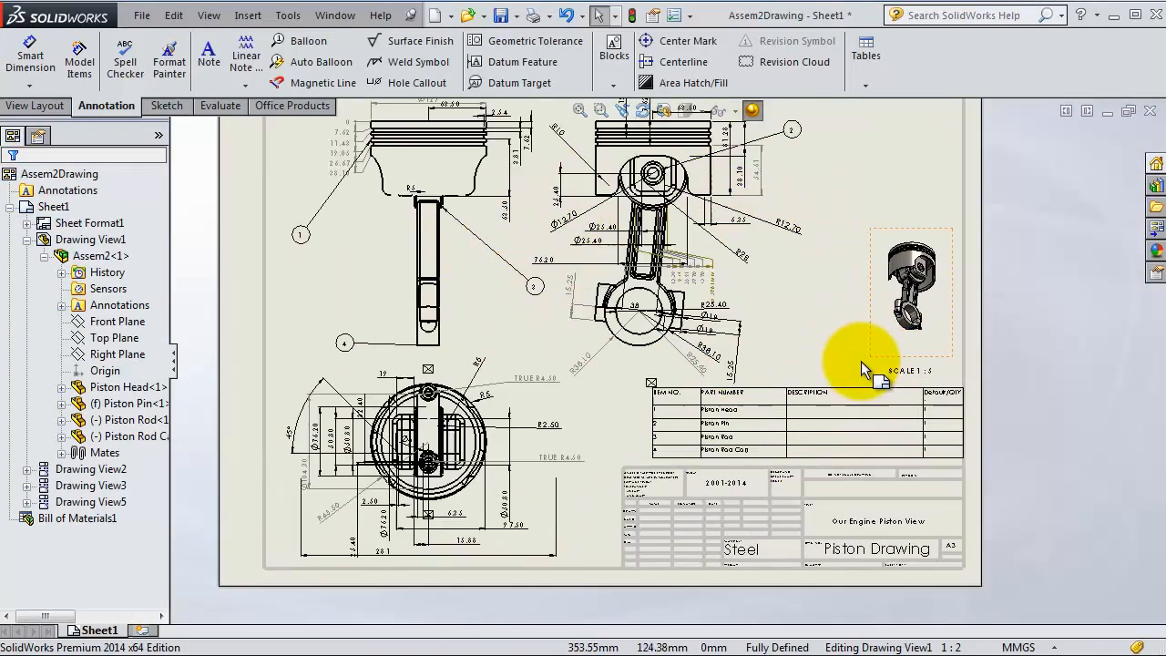
scroll(774, 362, down, 1)
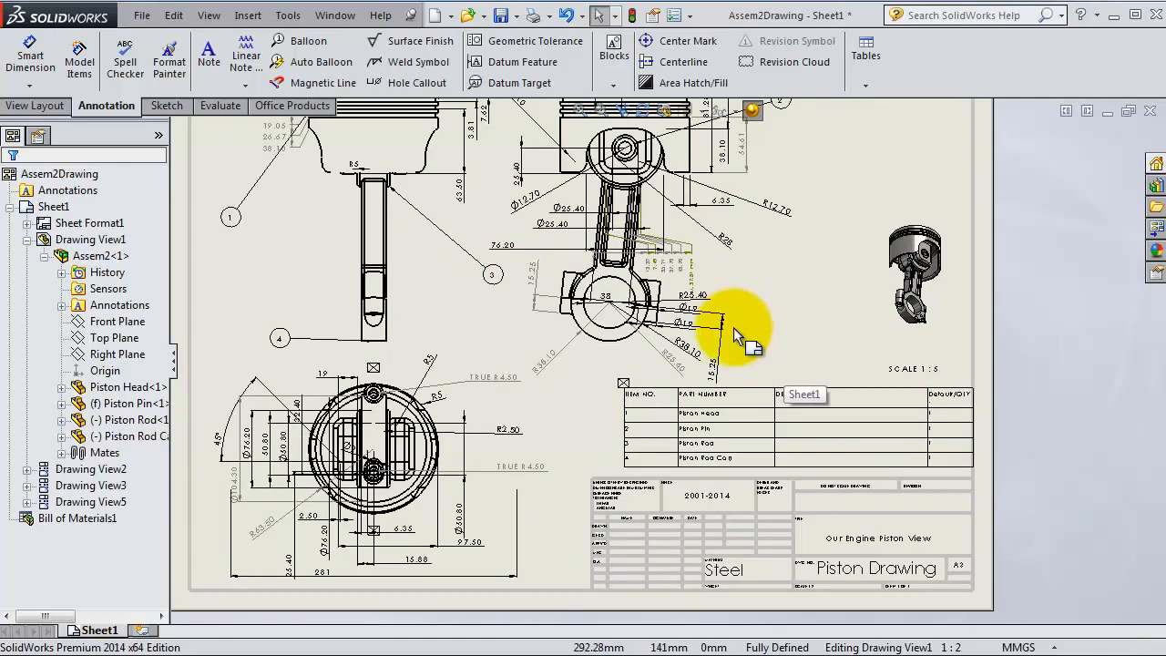
scroll(738, 335, up, 1)
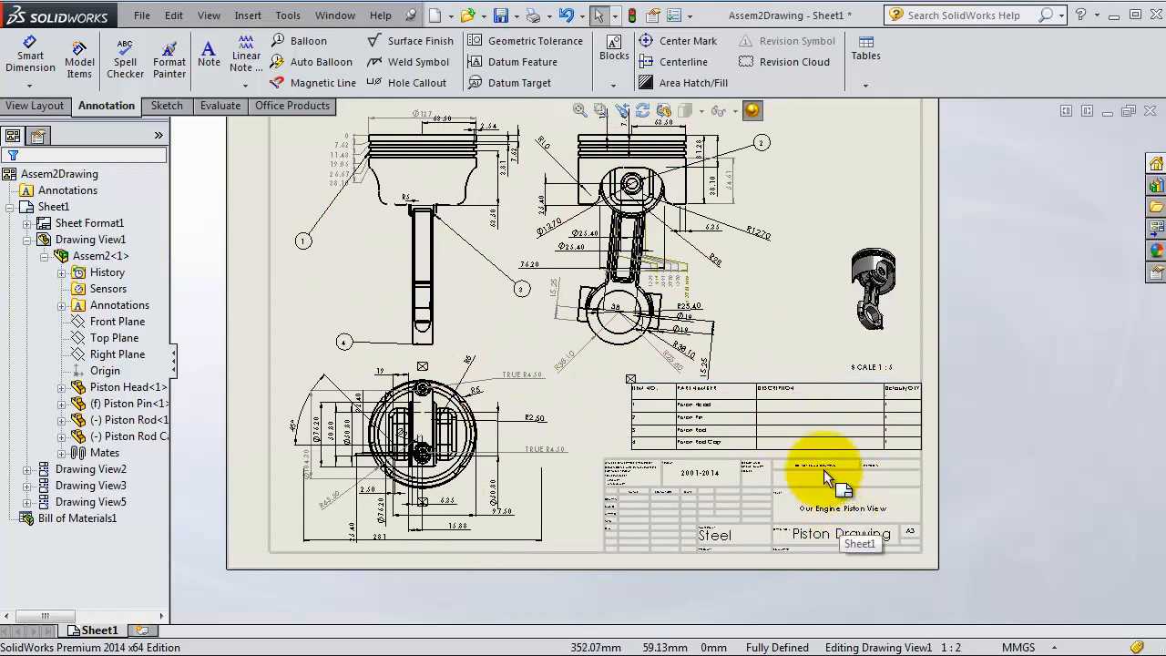
scroll(837, 499, down, 1)
scroll(836, 500, down, 2)
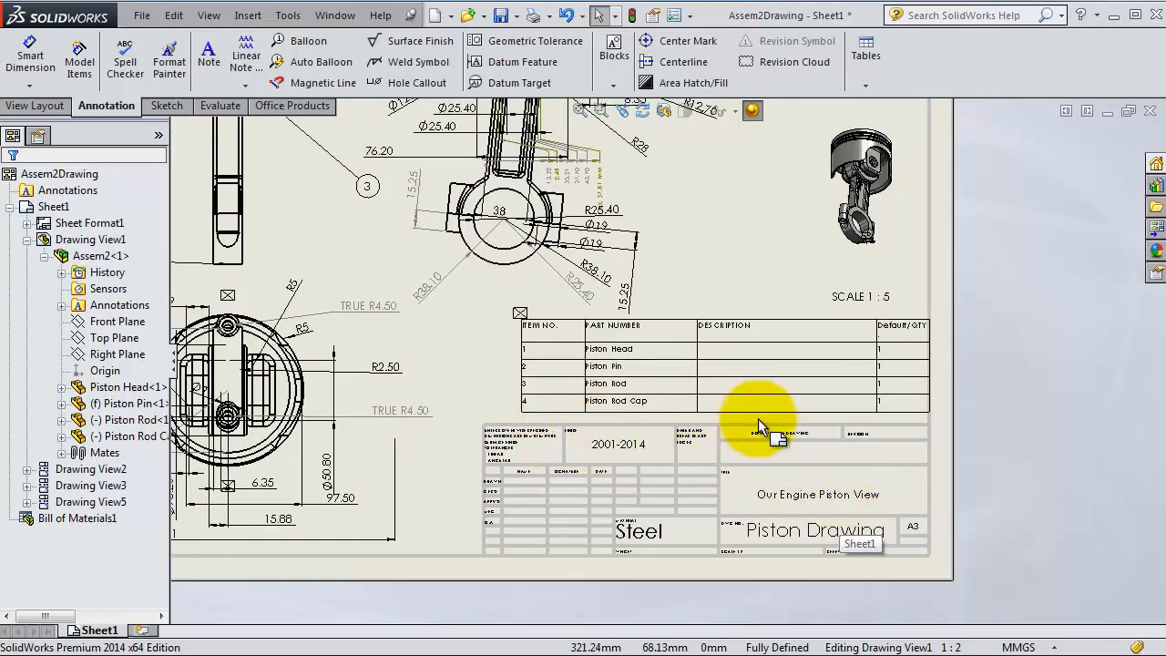
scroll(510, 401, up, 3)
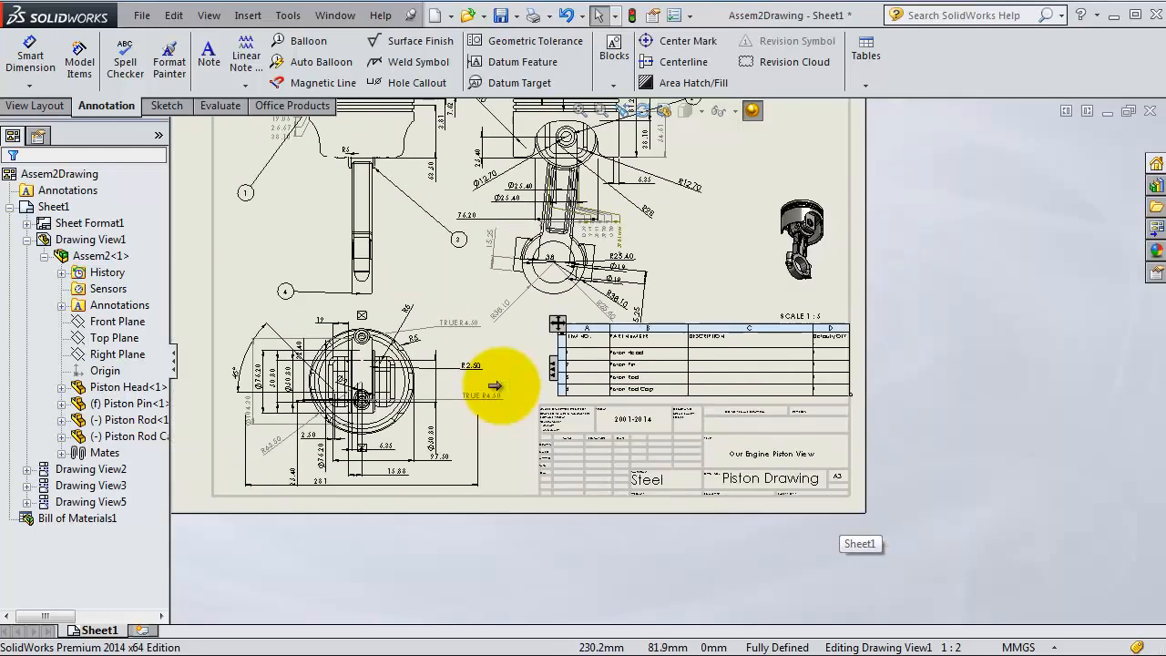
scroll(534, 222, up, 2)
scroll(534, 209, down, 2)
scroll(612, 239, up, 2)
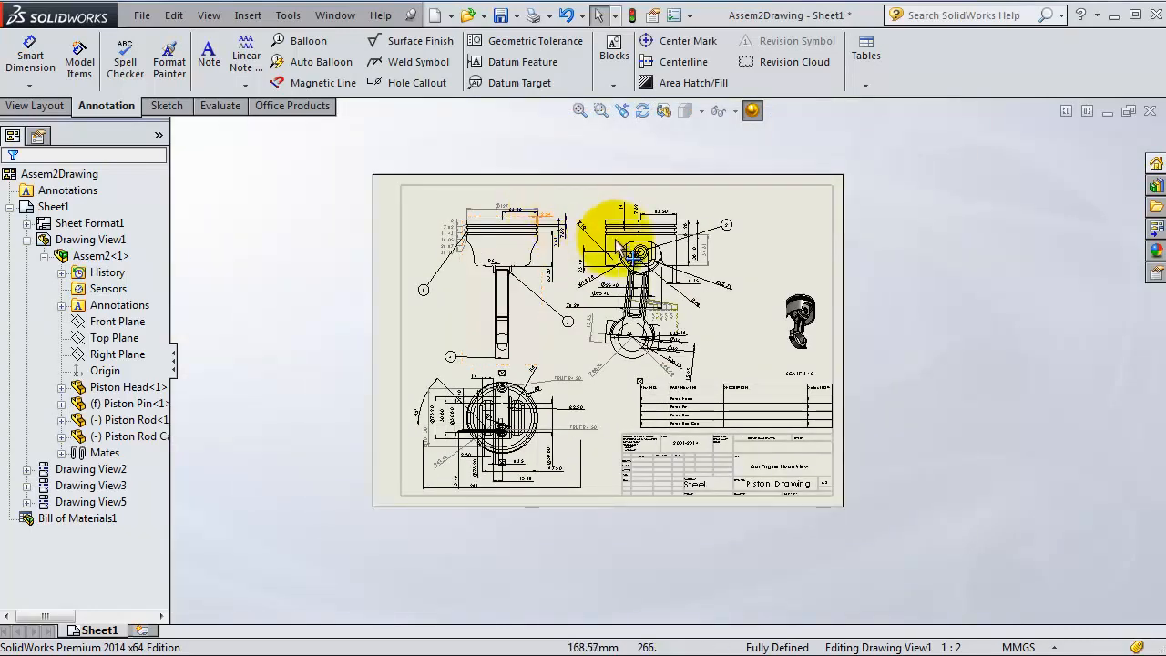
scroll(698, 423, down, 1)
scroll(701, 446, down, 2)
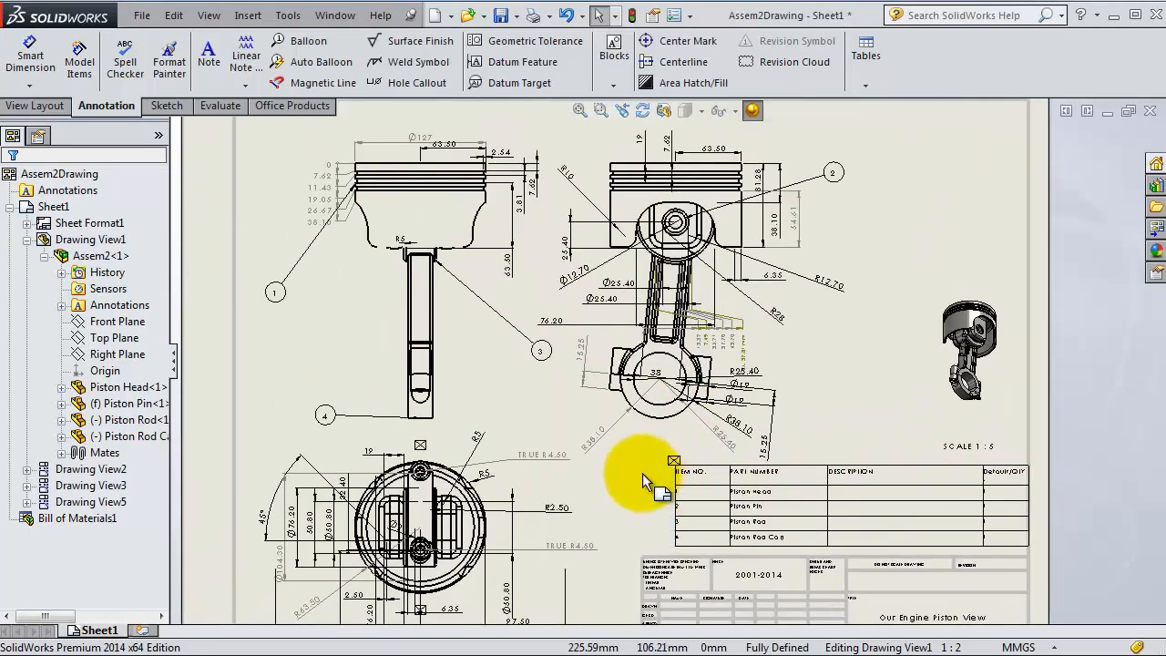